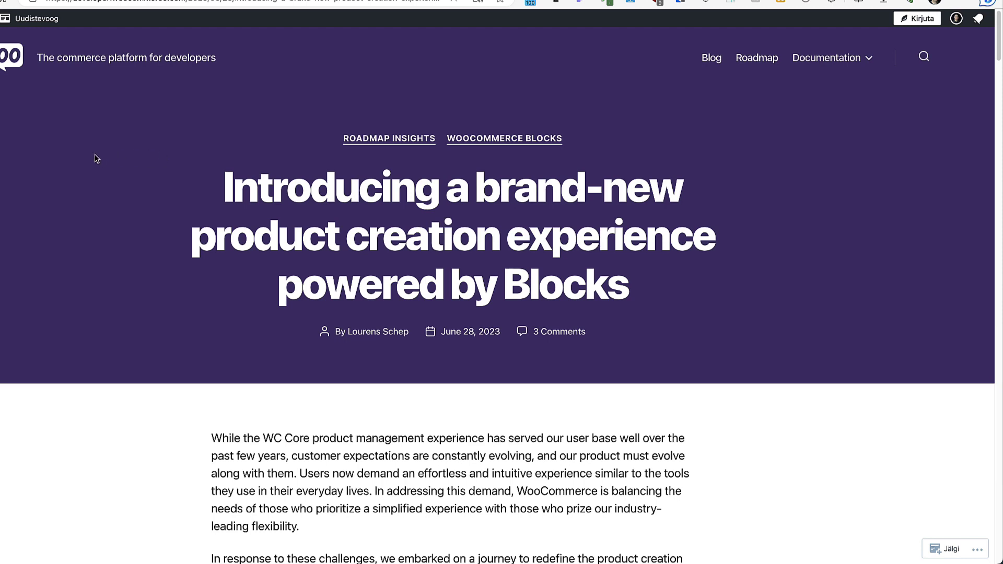
# Step: Read through the article on the new product editor, highlighting passages along the way
pyautogui.scroll(-1, 96, 162)
pyautogui.scroll(1, 96, 173)
pyautogui.scroll(-15, 102, 165)
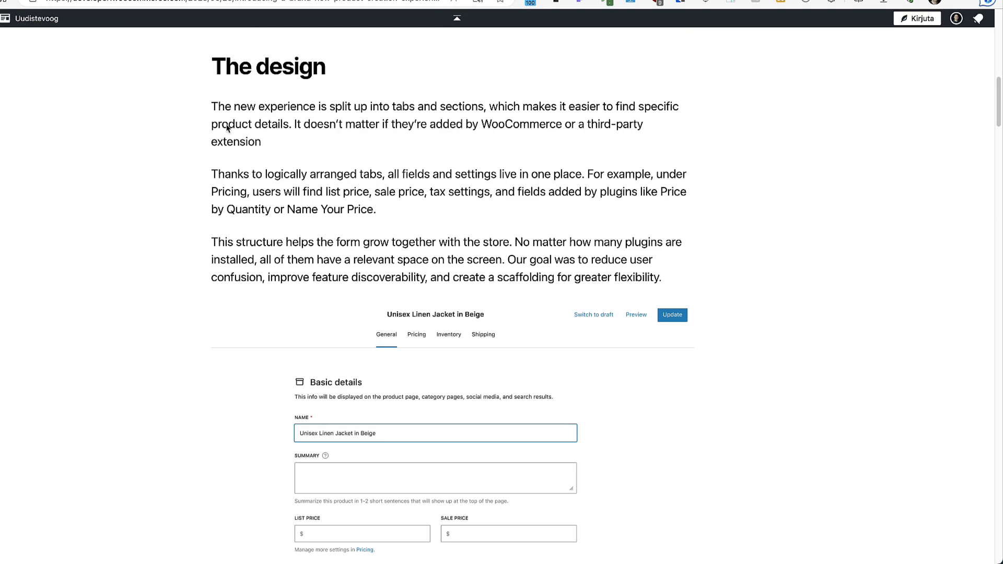
pyautogui.moveTo(358, 106); pyautogui.dragTo(481, 106)
pyautogui.scroll(-2, 481, 106)
pyautogui.moveTo(507, 179); pyautogui.dragTo(666, 194)
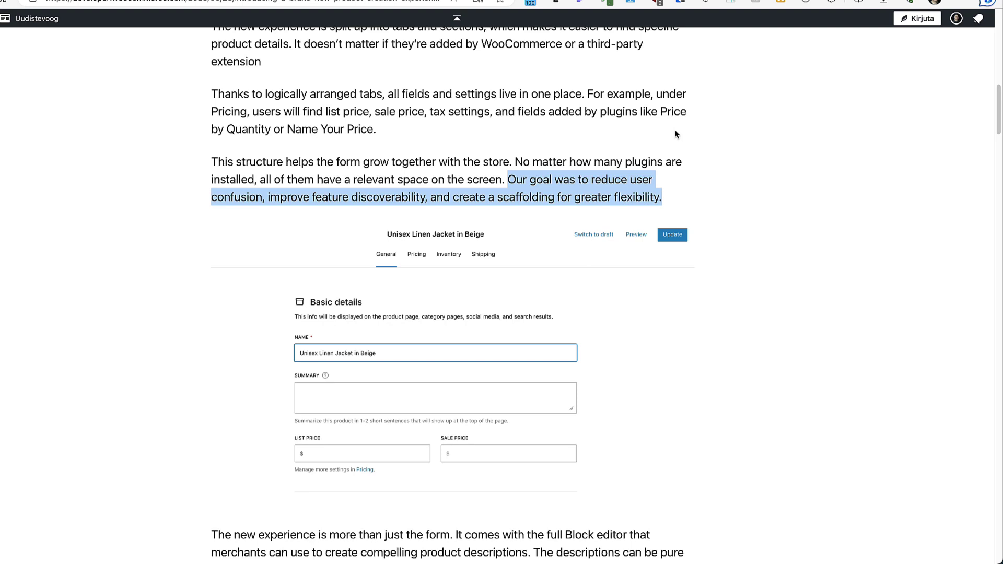
pyautogui.scroll(-10, 49, 201)
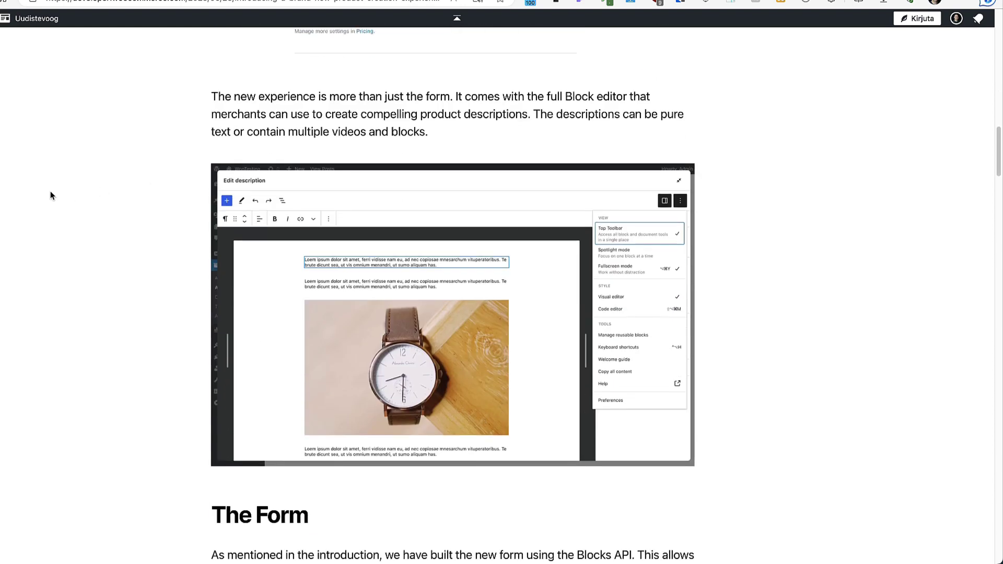
pyautogui.scroll(-20, 63, 191)
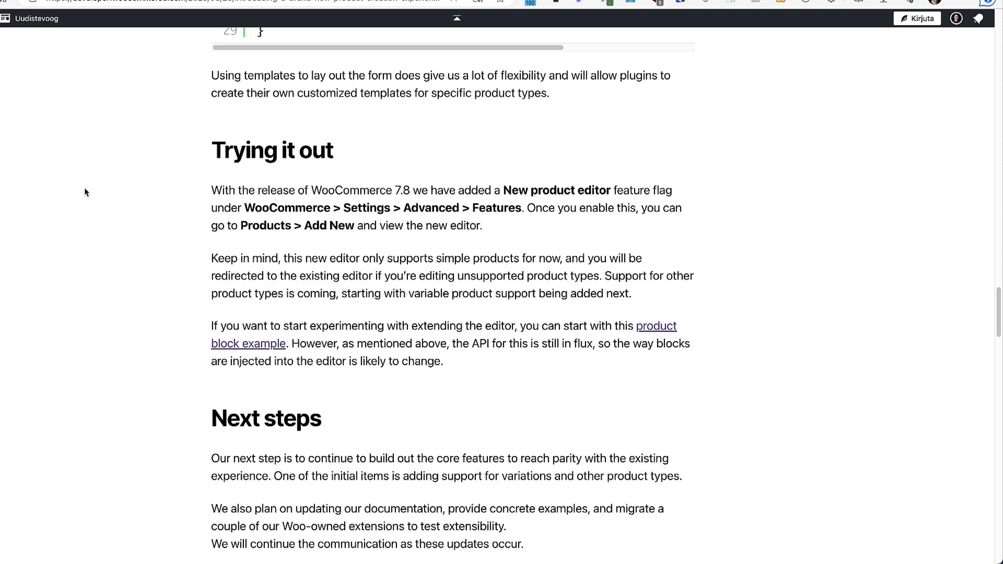
pyautogui.scroll(10, 68, 191)
pyautogui.scroll(-4, 51, 193)
pyautogui.scroll(-10, 50, 194)
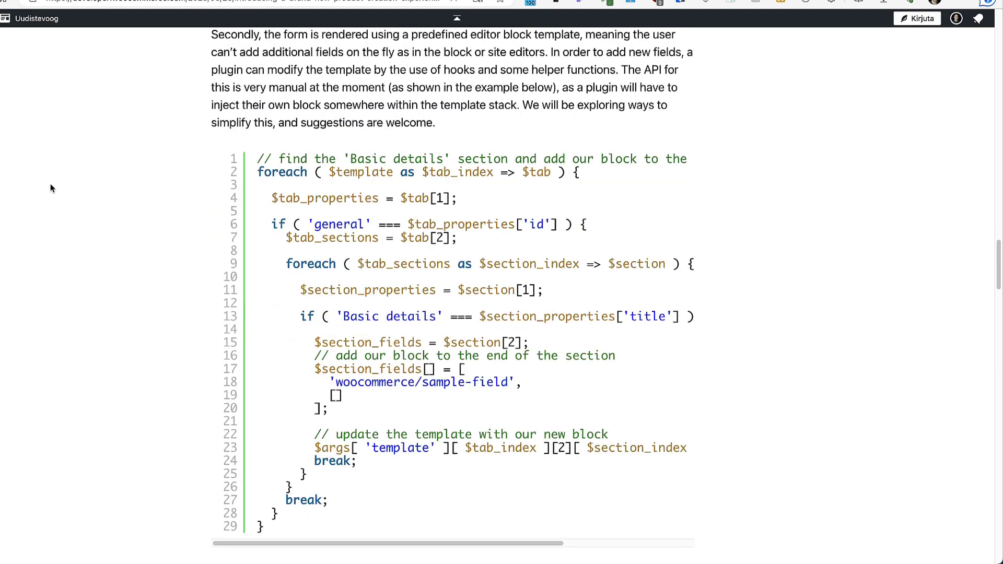
pyautogui.scroll(-4, 49, 188)
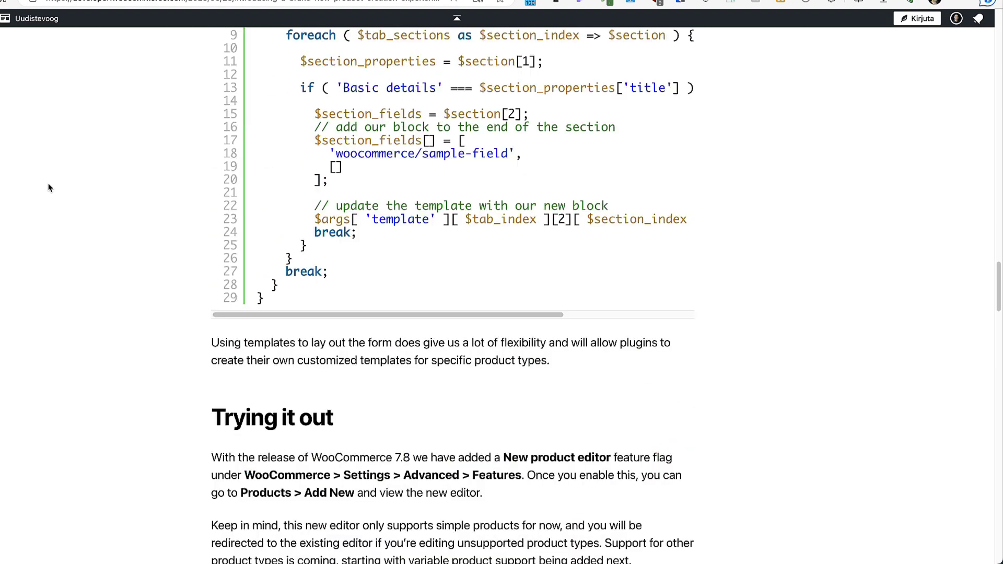
pyautogui.scroll(-4, 49, 187)
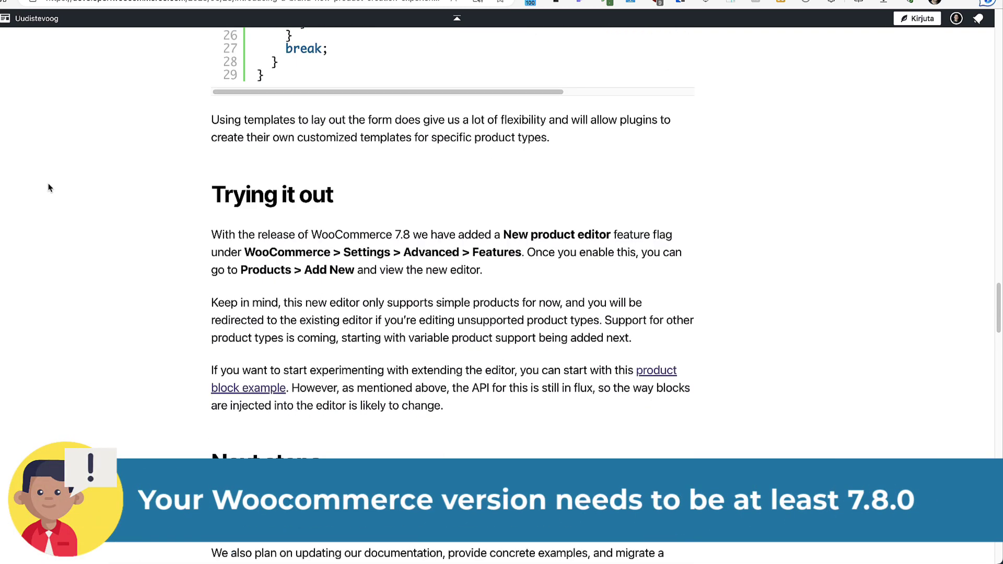
pyautogui.scroll(-1, 49, 187)
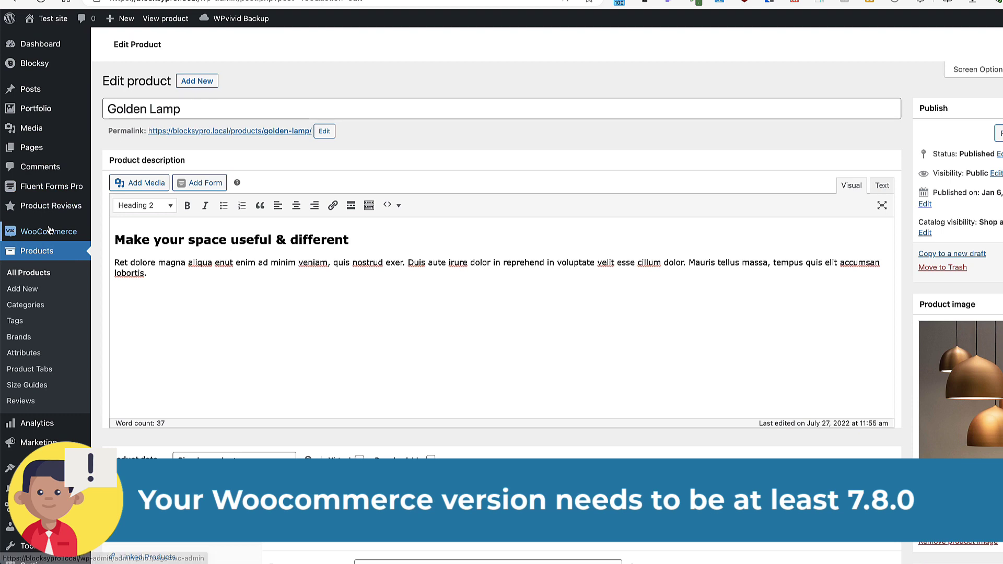
# Step: Enable 'Try the new product editor (Beta)' under Settings > Advanced > Features and save
pyautogui.moveTo(49, 232)
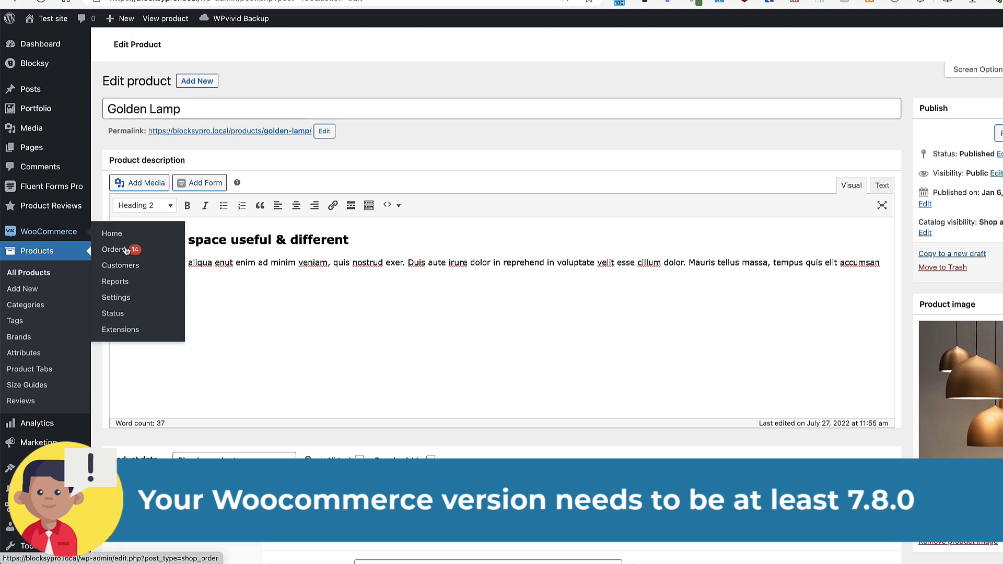
pyautogui.click(114, 295)
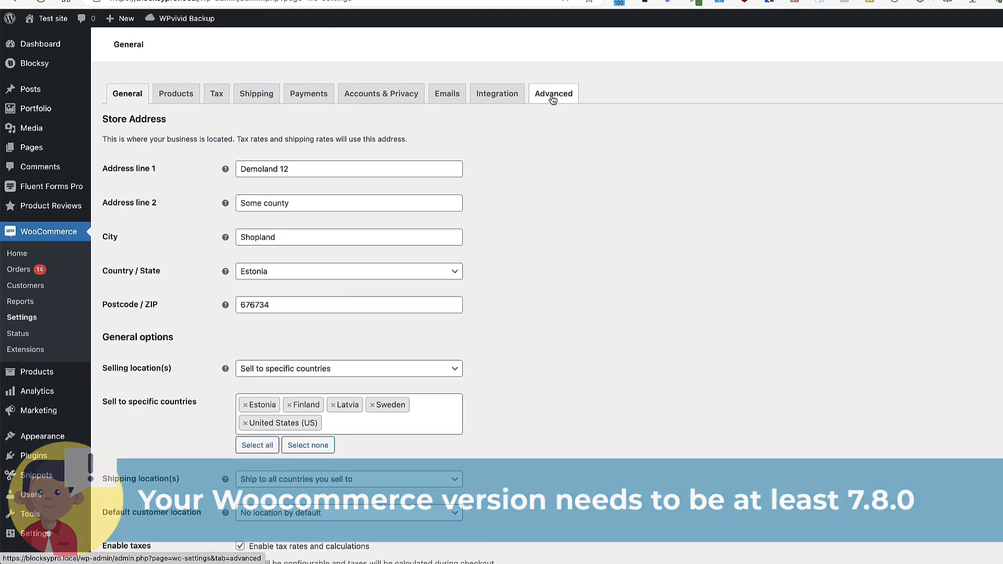
pyautogui.click(372, 113)
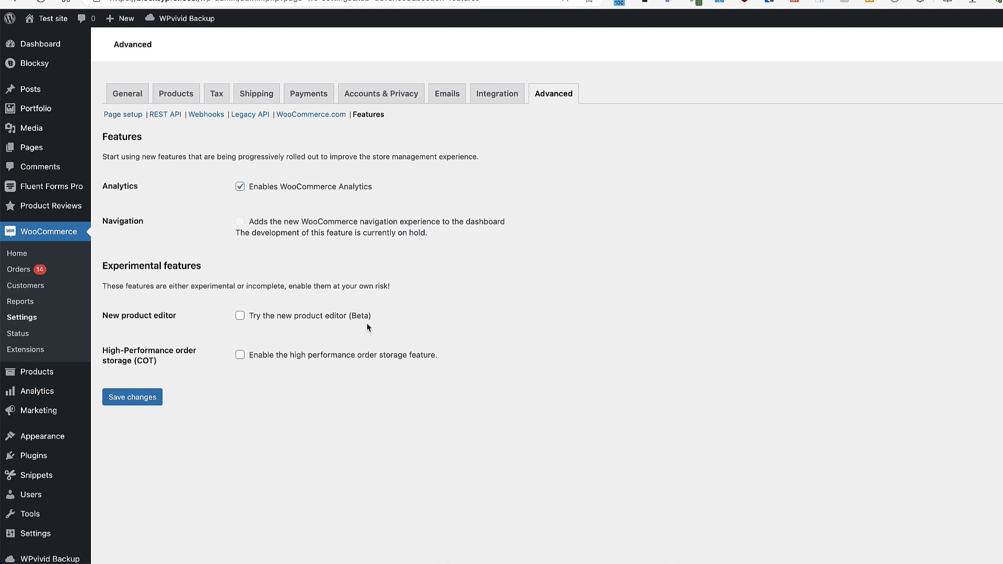
pyautogui.click(240, 316)
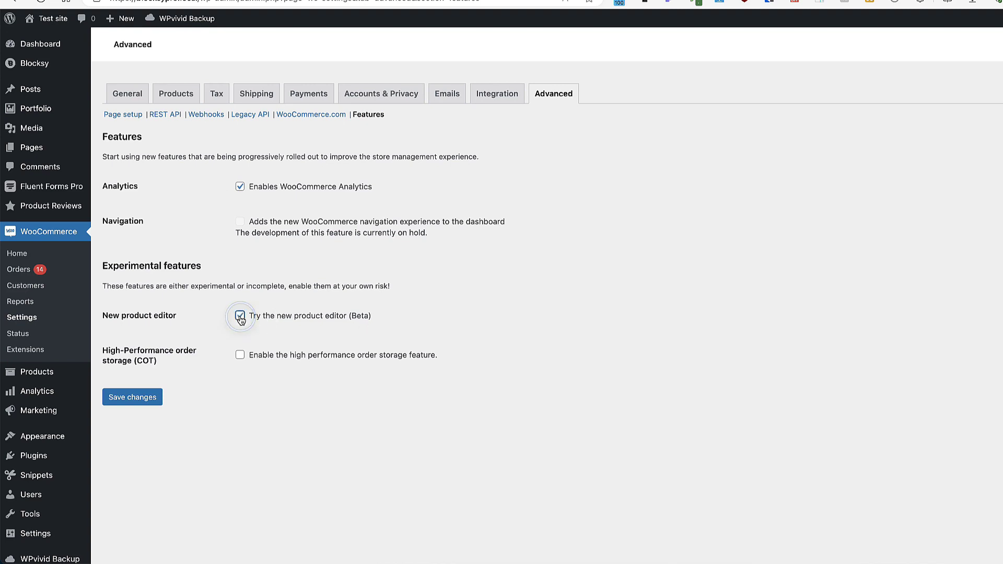
pyautogui.click(135, 398)
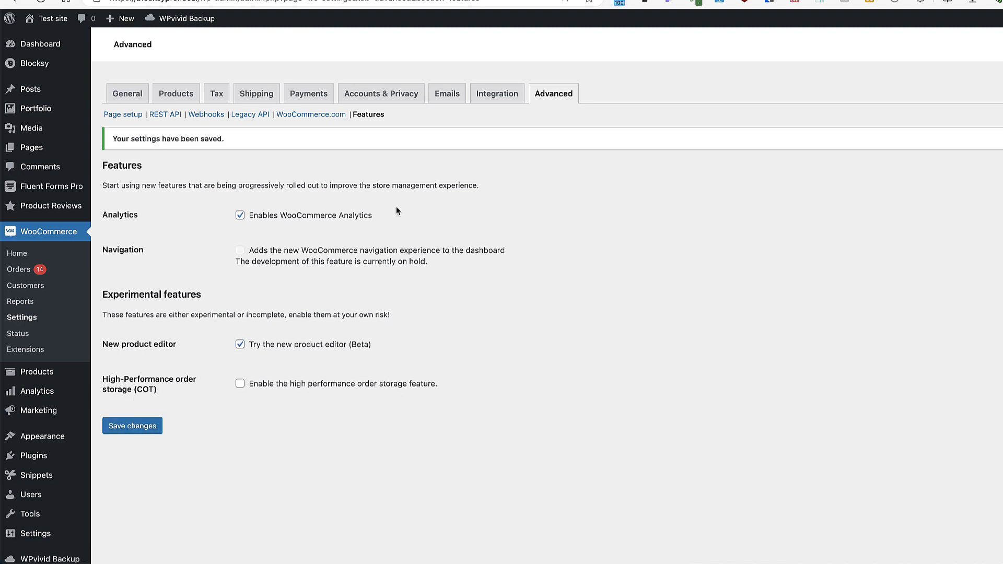
# Step: Highlight the blog sentence saying other product types aren't supported yet
pyautogui.hotkey('ctrl', 'Tab')
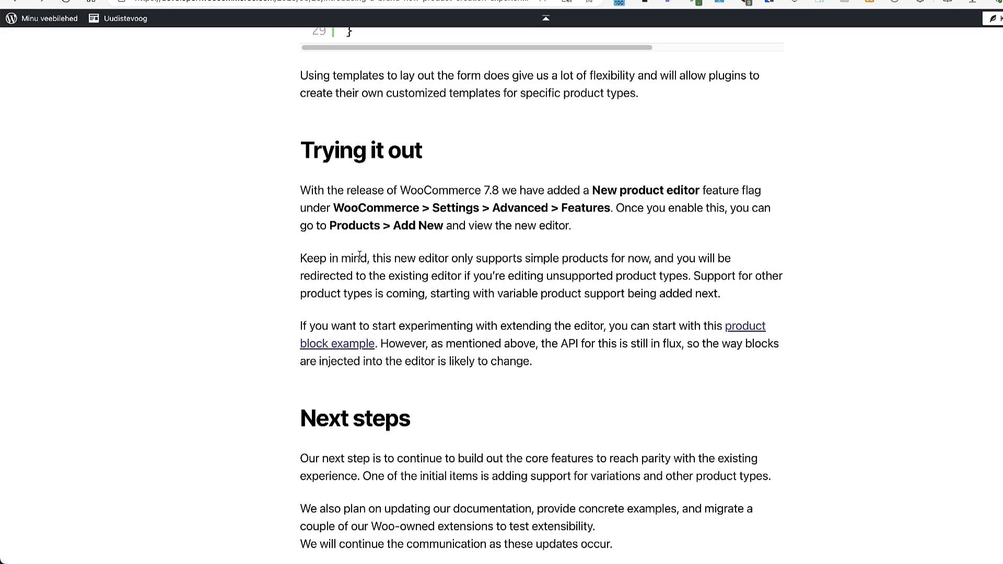
pyautogui.moveTo(373, 258); pyautogui.dragTo(778, 294)
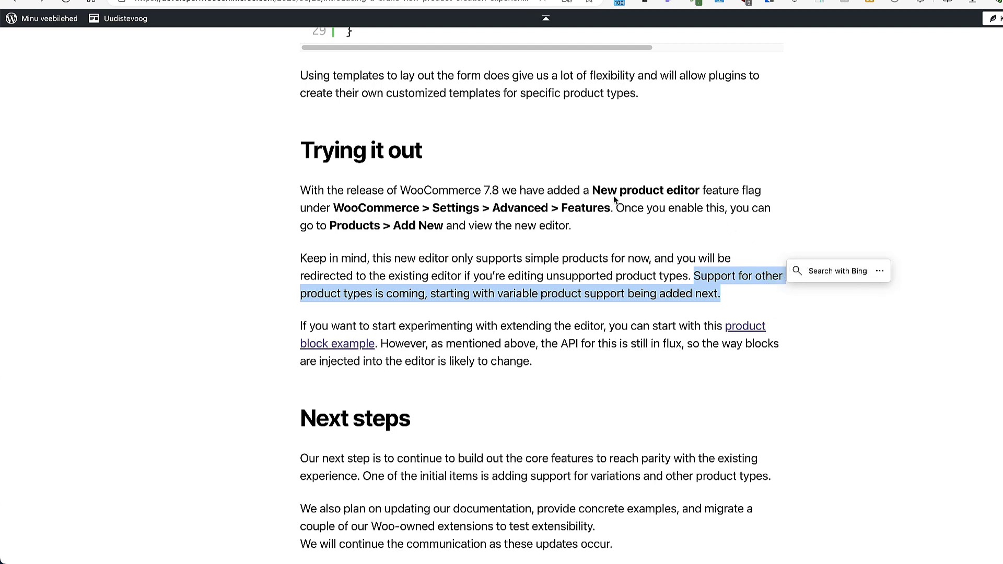
pyautogui.click(199, 254)
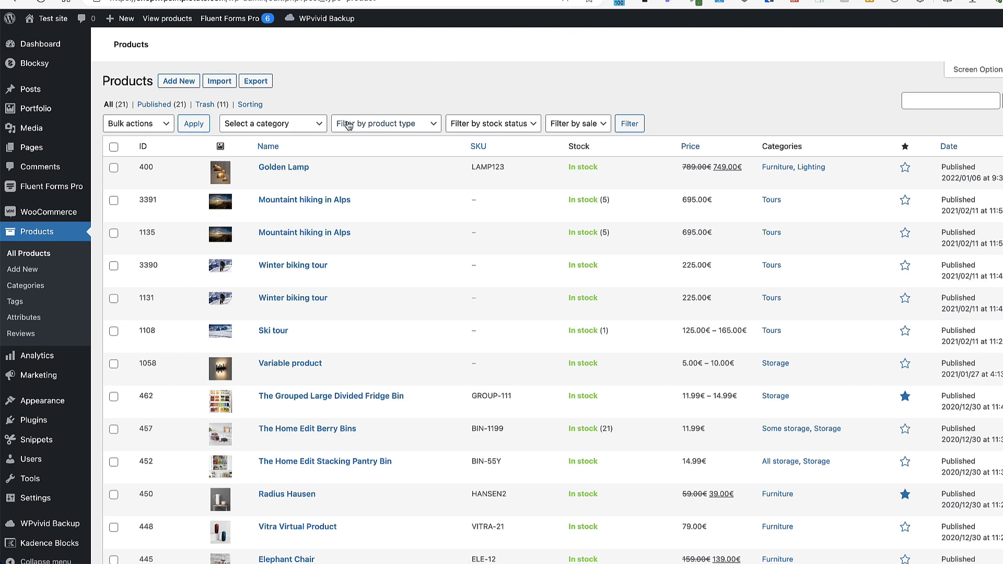
# Step: Open Golden Lamp, look over its name and summary bullets, then open Edit description
pyautogui.click(282, 167)
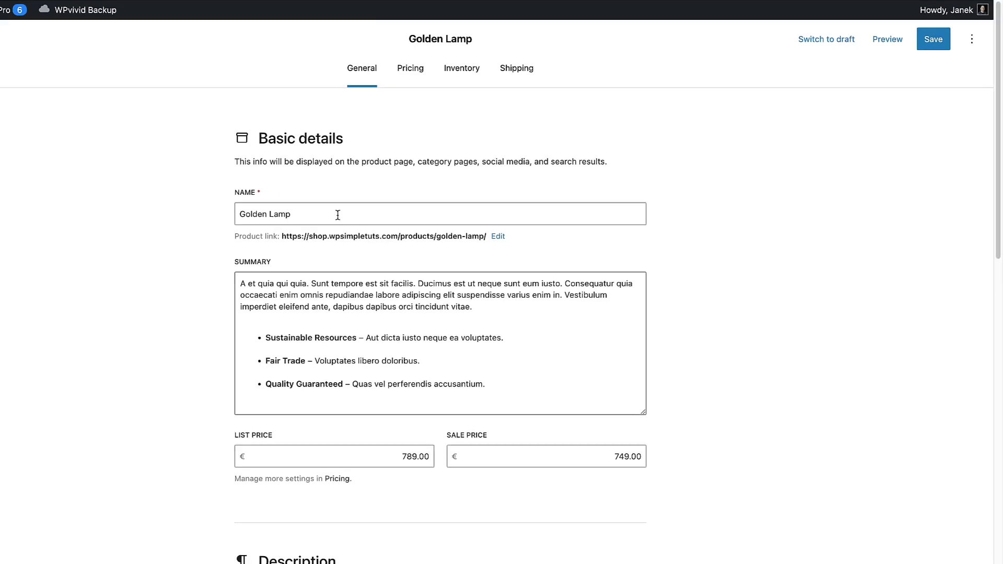
pyautogui.click(304, 214)
pyautogui.click(298, 288)
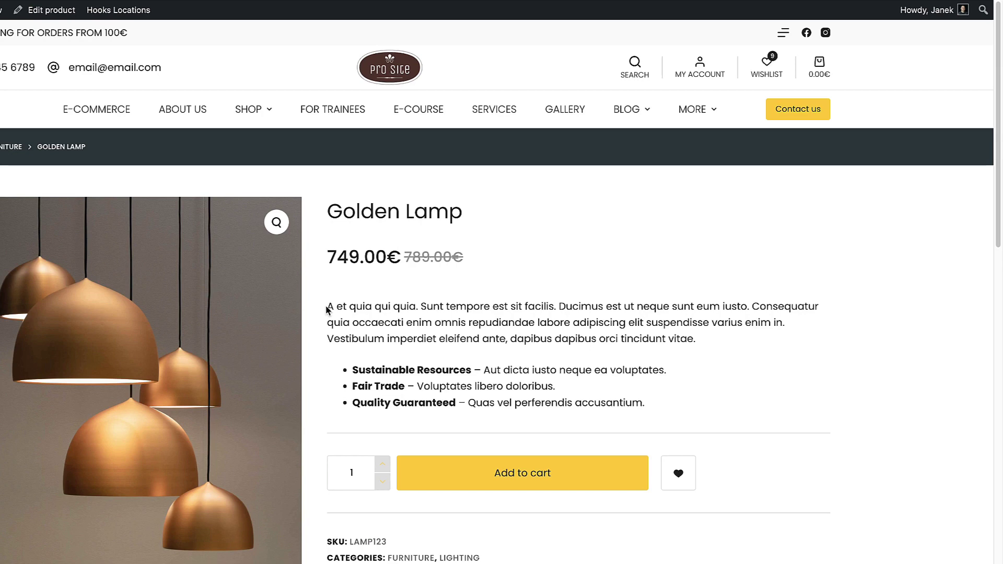
pyautogui.moveTo(327, 307); pyautogui.dragTo(669, 408)
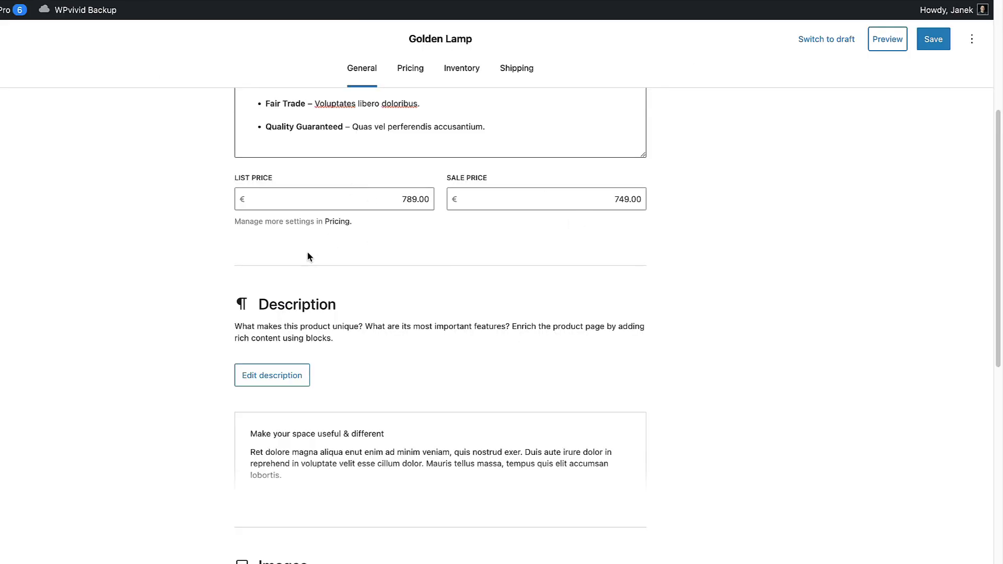
pyautogui.scroll(-3, 289, 324)
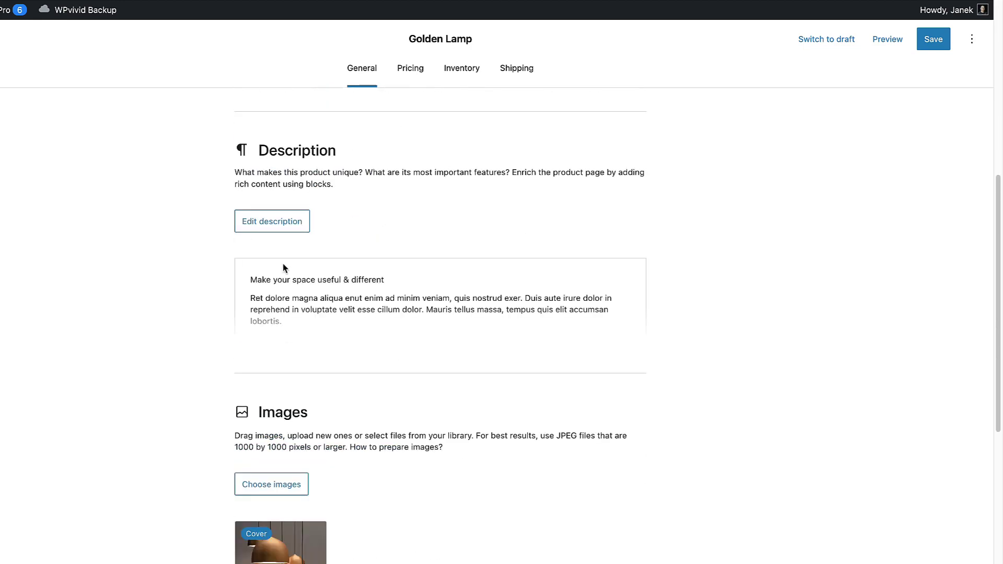
pyautogui.click(283, 220)
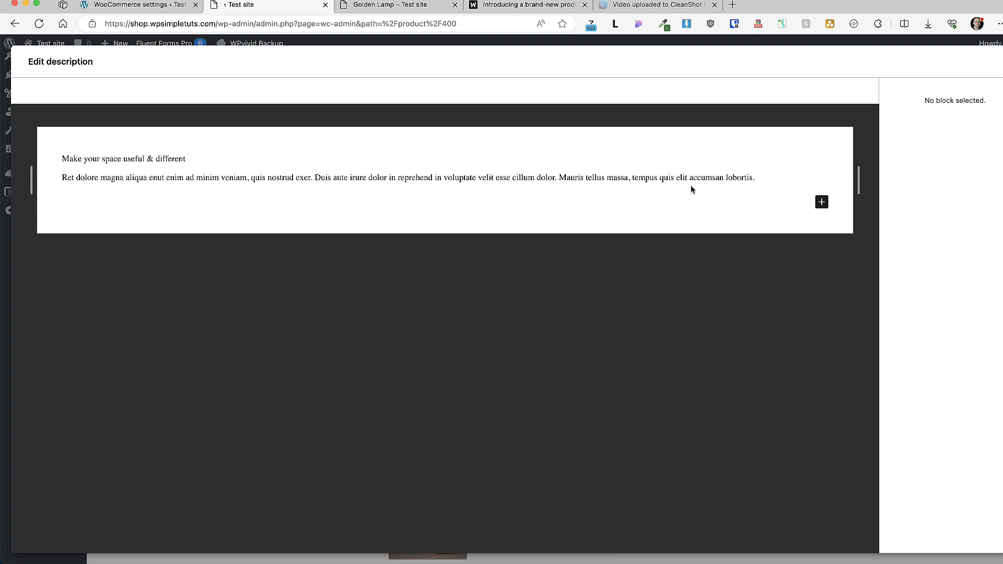
# Step: Add the frog1.jpg image and a 'Test' heading to the Golden Lamp description
pyautogui.click(822, 205)
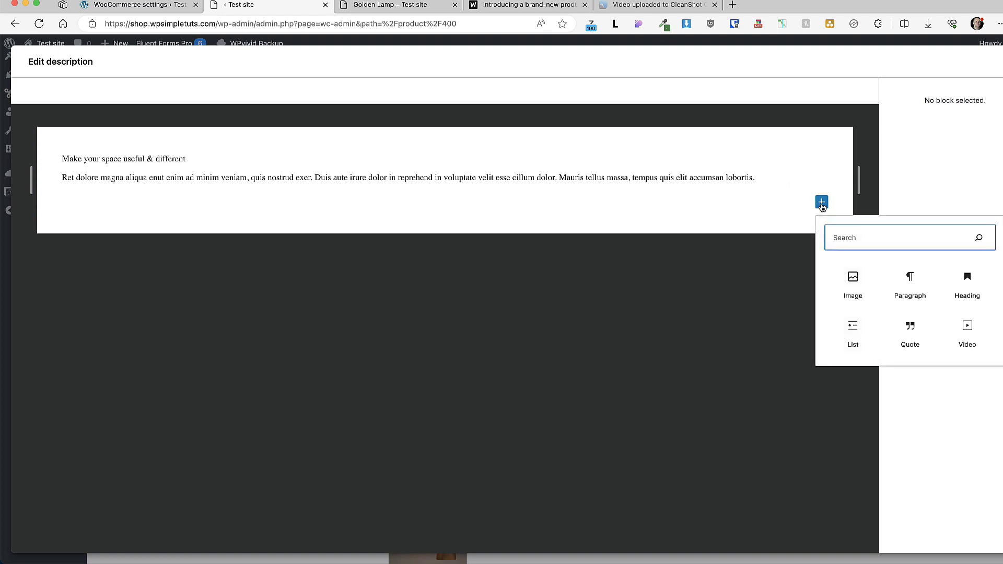
pyautogui.click(852, 285)
pyautogui.click(149, 266)
pyautogui.click(642, 179)
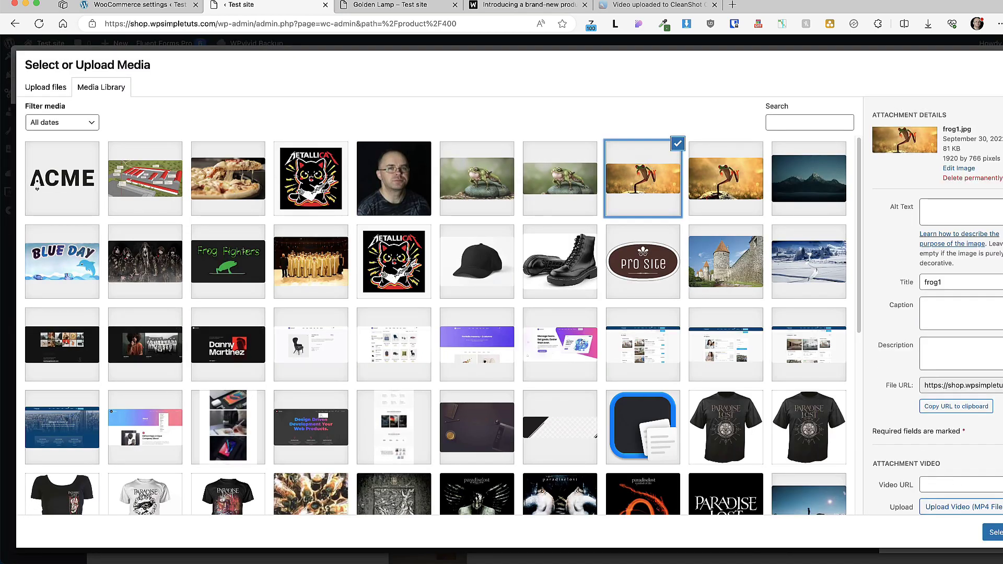
pyautogui.click(995, 533)
pyautogui.press('Return')
pyautogui.write('/hea')
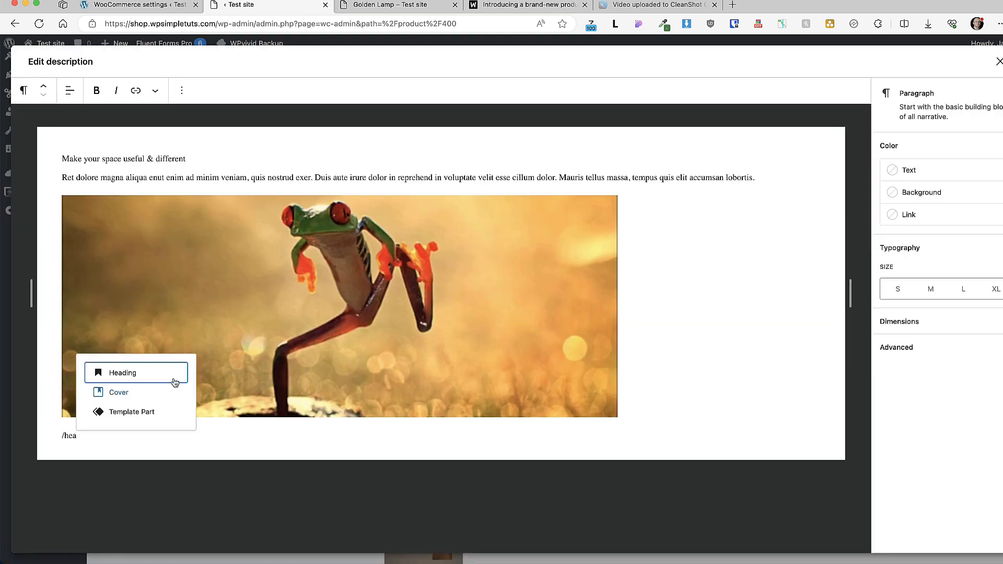
pyautogui.click(151, 374)
pyautogui.write('Test')
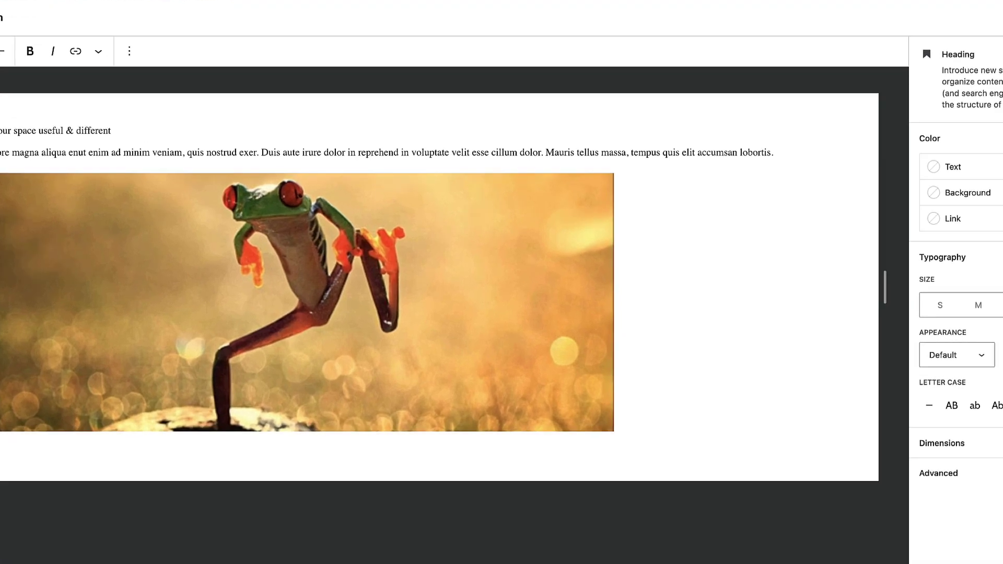
# Step: Preview the Golden Lamp product page, then return to the editor
pyautogui.click(999, 62)
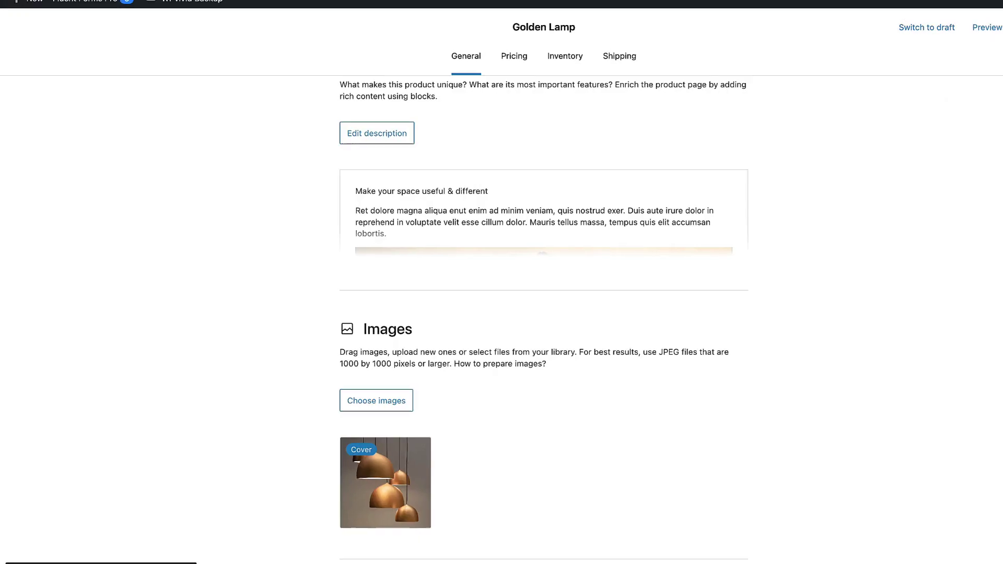
pyautogui.click(990, 25)
pyautogui.scroll(-10, 382, 388)
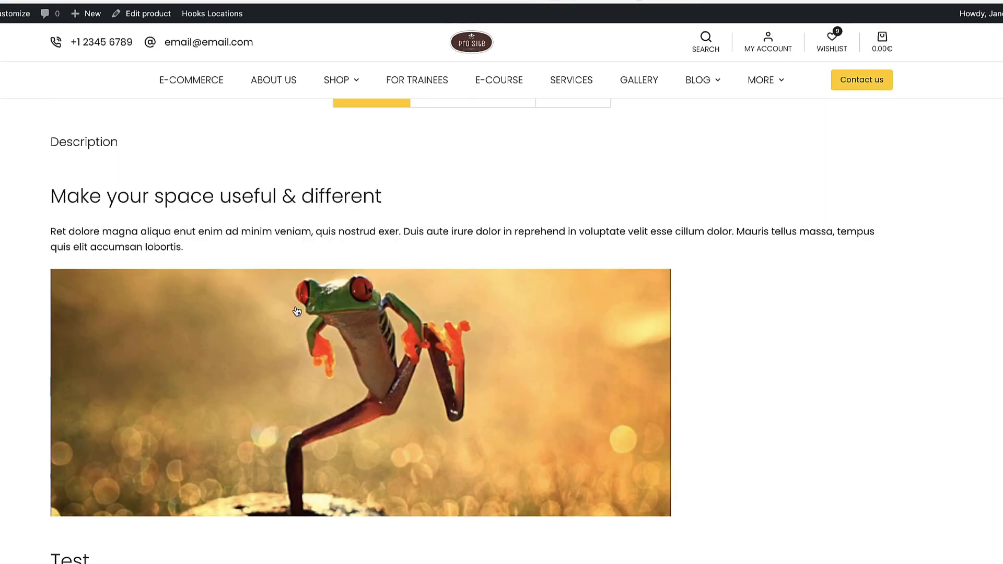
pyautogui.hotkey('ctrl', 'w')
pyautogui.scroll(-5, 567, 363)
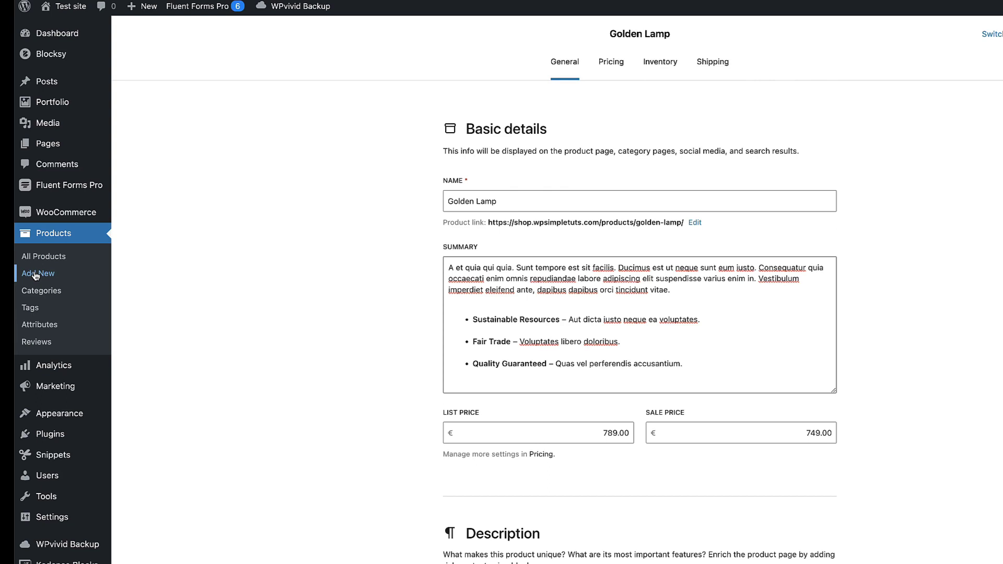
# Step: Create 'Demo Block product' with a pasted two-paragraph summary, second paragraph bold
pyautogui.click(36, 276)
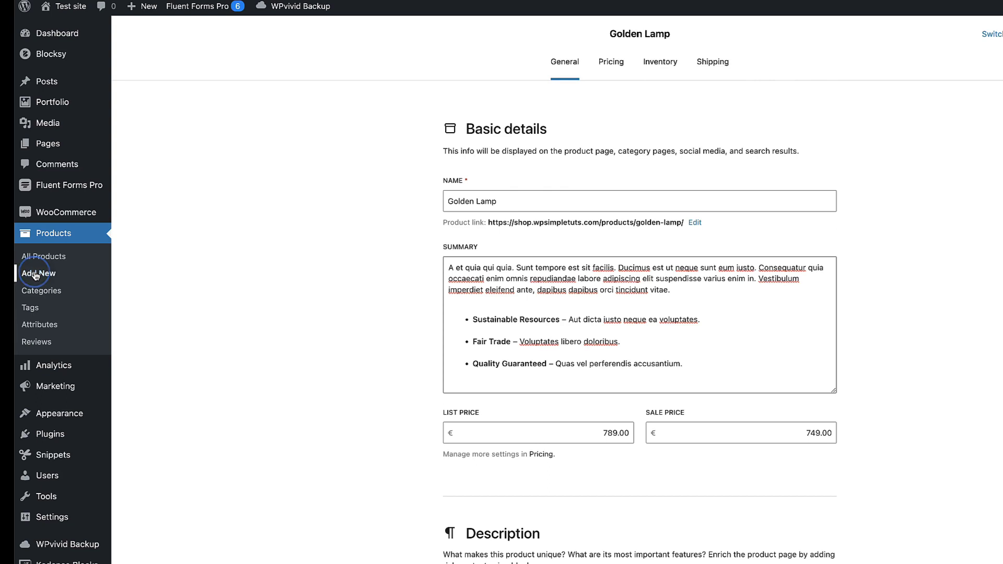
pyautogui.click(490, 198)
pyautogui.write('Demo Block product')
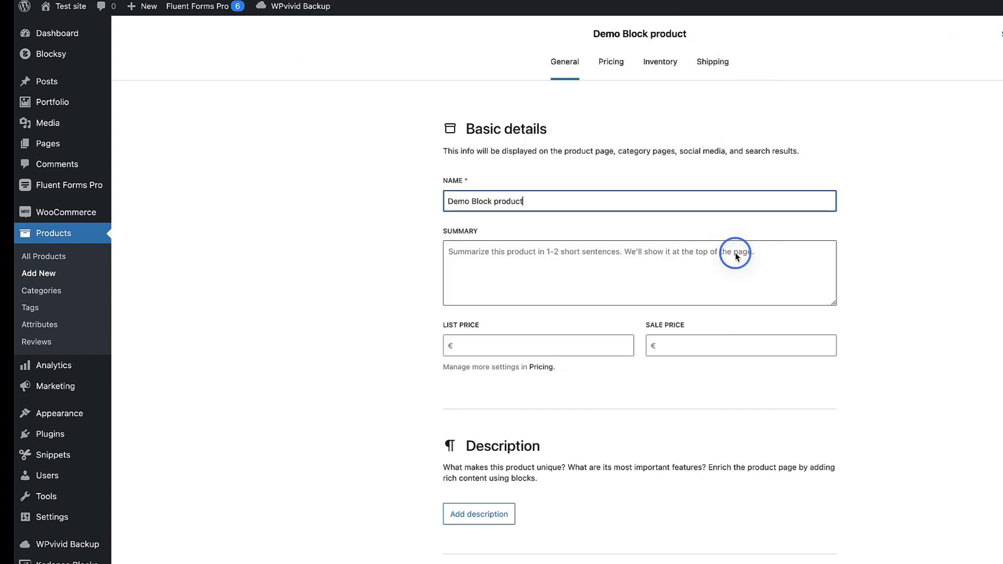
pyautogui.click(637, 251)
pyautogui.write('Lorem ipsum dolor sit amet consectetur adipiscing elit, diam habitant at cubilia consequat. Primis sed curabitur mollis conubia magnis lacus enim lectus dictumst porta, erat mus ac vel sem ante tristique fermentum himenaeos semper taciti, rhoncus nascetur eget aptent proin dignissim eleifend ridiculus sociis. Ridiculus volutpat vitae turpis potenti ac aliquet justo purus felis, scelerisque pulvinar fermentum aptent nunc lobortis eros diam pretium habitant, interdum netus pharetra tellus montes dis tincidunt porta.')
pyautogui.moveTo(473, 318); pyautogui.dragTo(445, 298)
pyautogui.click(487, 219)
# Step: Set list price 125 and sale price 100, then open the description editor
pyautogui.click(487, 379)
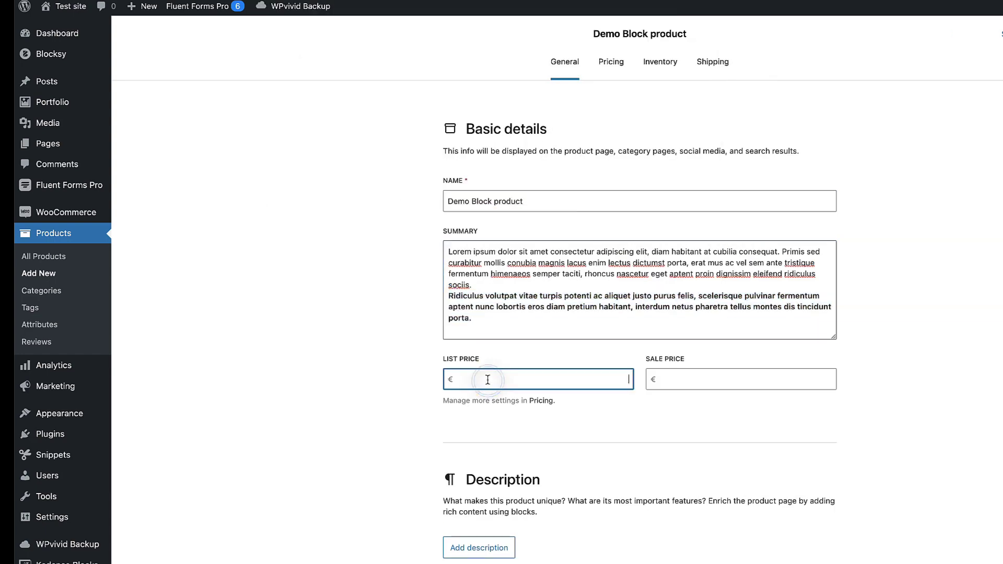
pyautogui.write('125')
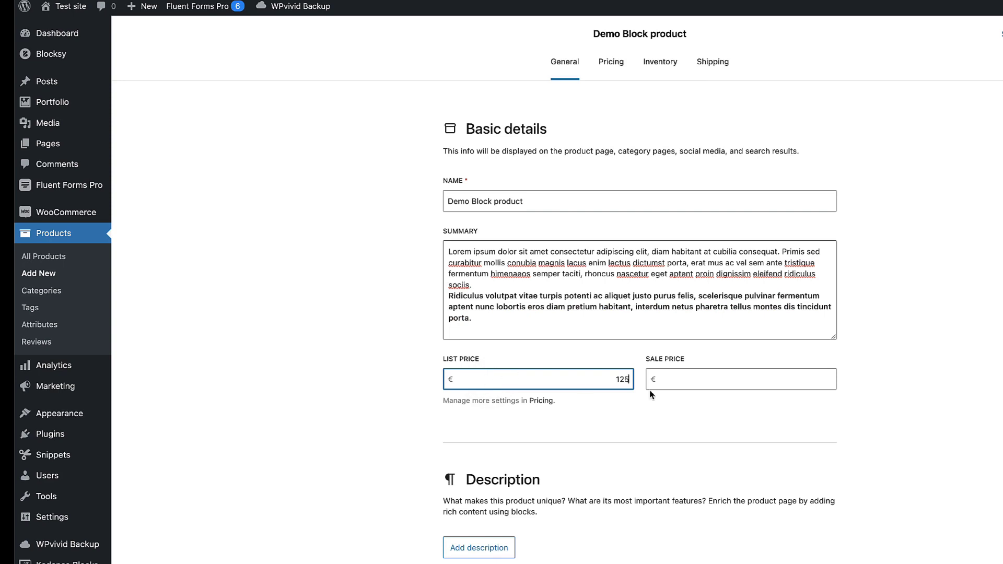
pyautogui.click(688, 384)
pyautogui.write('100')
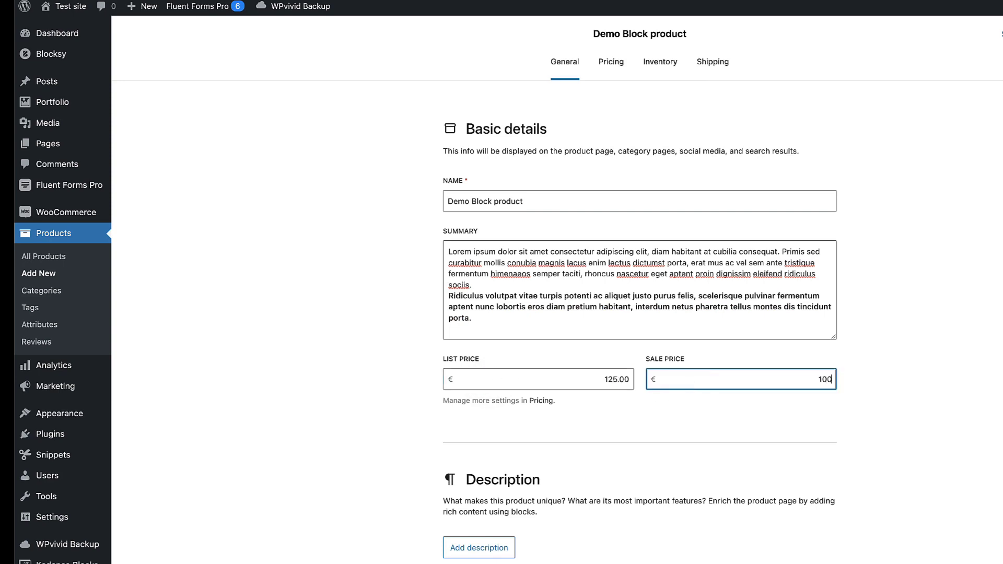
pyautogui.scroll(-3, 594, 365)
pyautogui.click(492, 387)
# Step: Paste the two-paragraph description and bold a phrase in the second paragraph
pyautogui.click(110, 134)
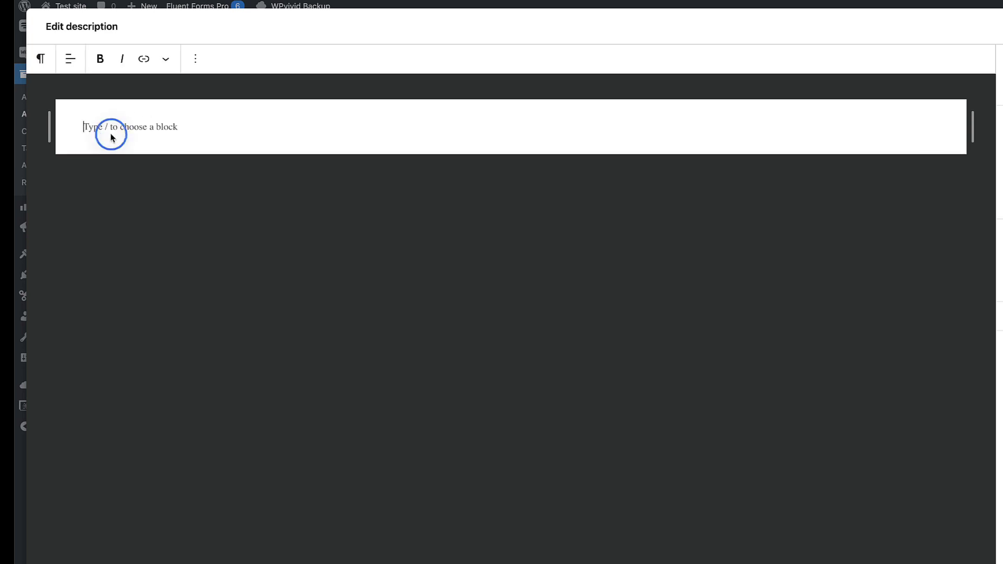
pyautogui.hotkey('ctrl', 'v')
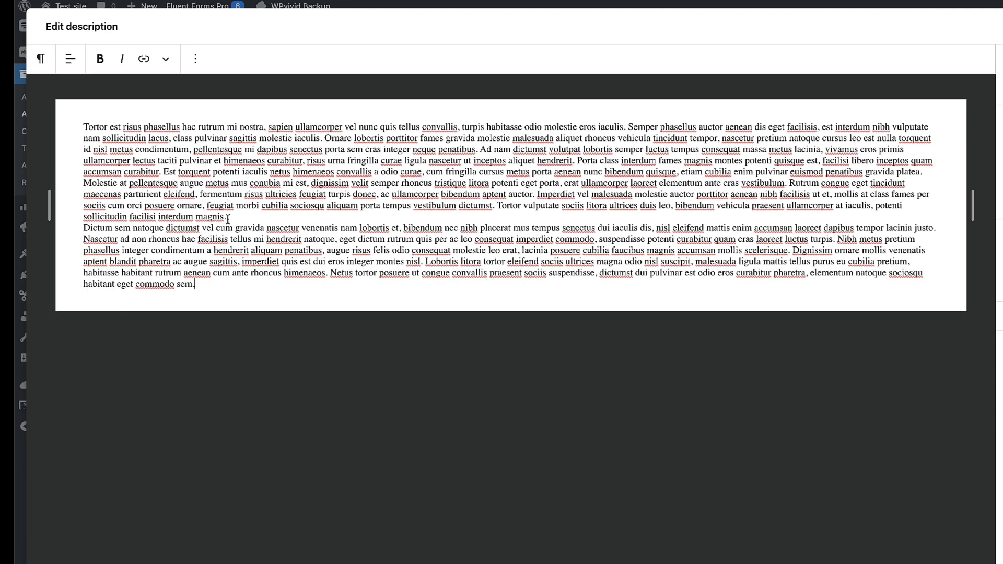
pyautogui.moveTo(736, 242); pyautogui.dragTo(460, 242)
pyautogui.click(119, 59)
pyautogui.click(752, 74)
pyautogui.press('Escape')
# Step: Add six images, from the cinema photo through the café photo, to the product
pyautogui.scroll(-10, 564, 358)
pyautogui.click(472, 189)
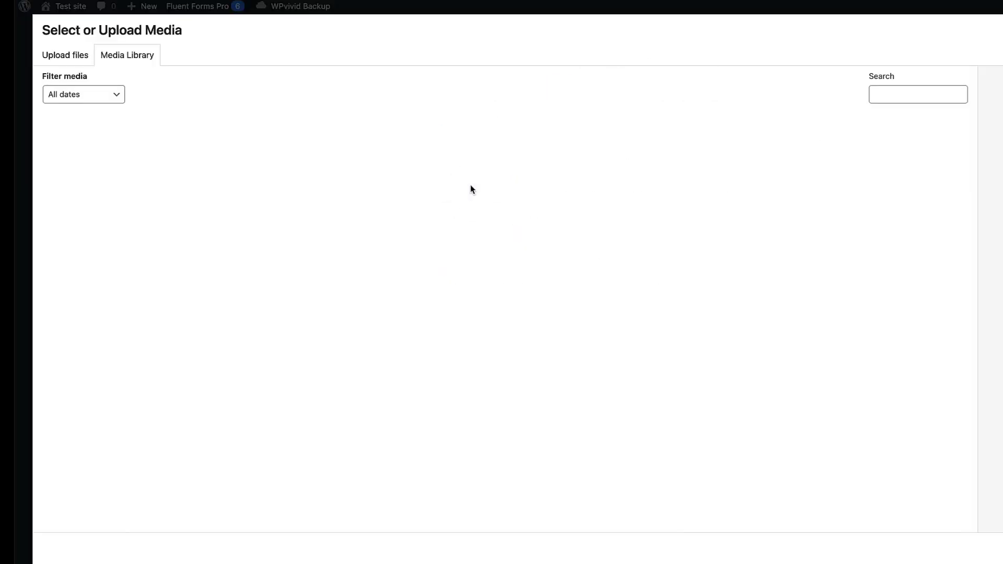
pyautogui.scroll(-3, 454, 387)
pyautogui.scroll(-2, 459, 402)
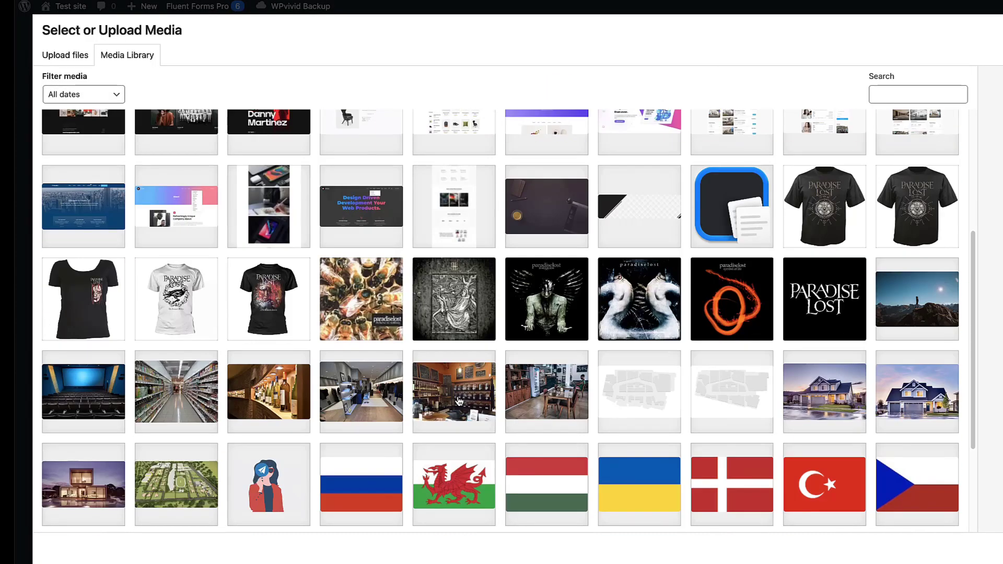
pyautogui.click(58, 381)
pyautogui.keyDown('shift'); pyautogui.click(561, 381); pyautogui.keyUp('shift')
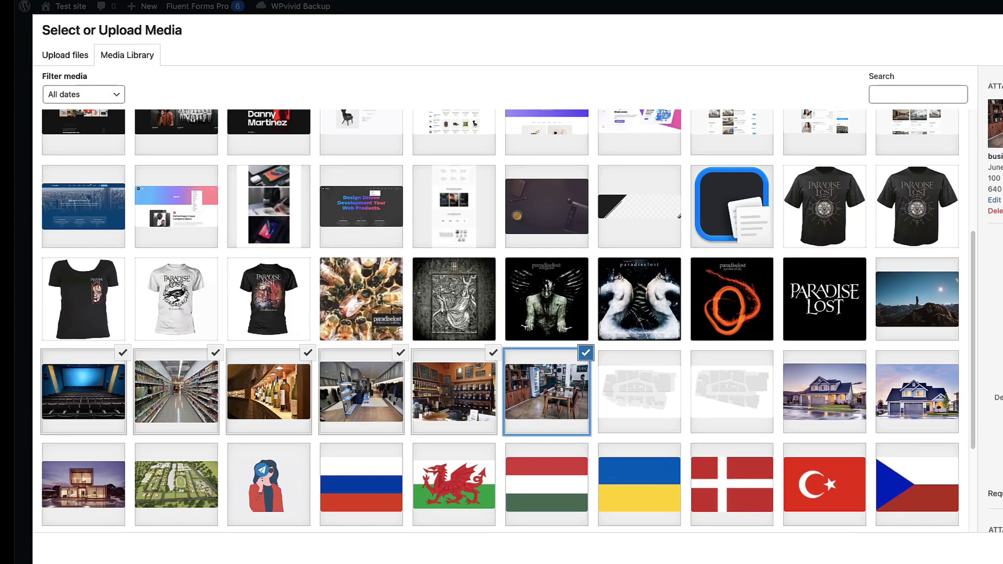
pyautogui.click(971, 548)
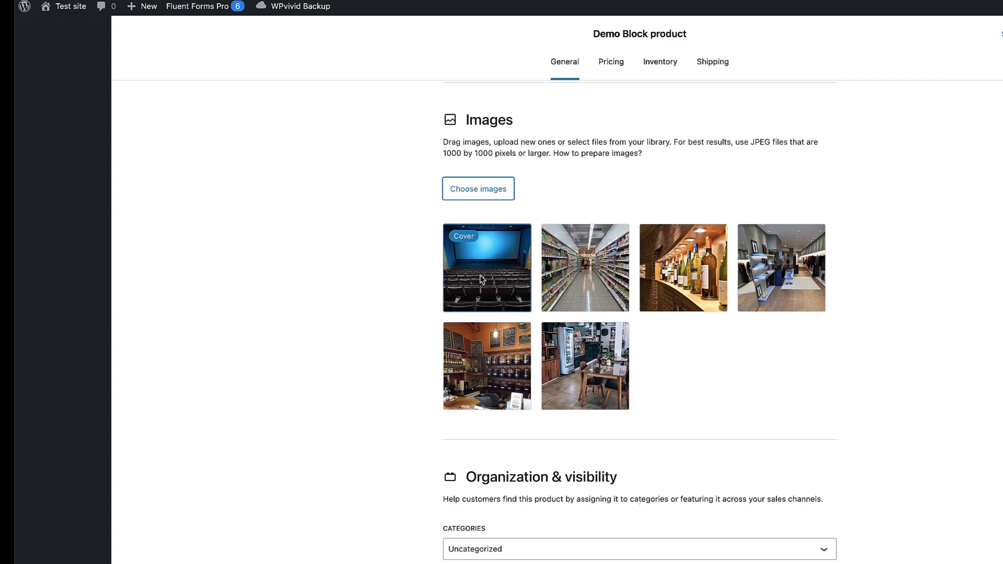
# Step: Replace the cover image with the dark photo
pyautogui.click(474, 241)
pyautogui.click(474, 205)
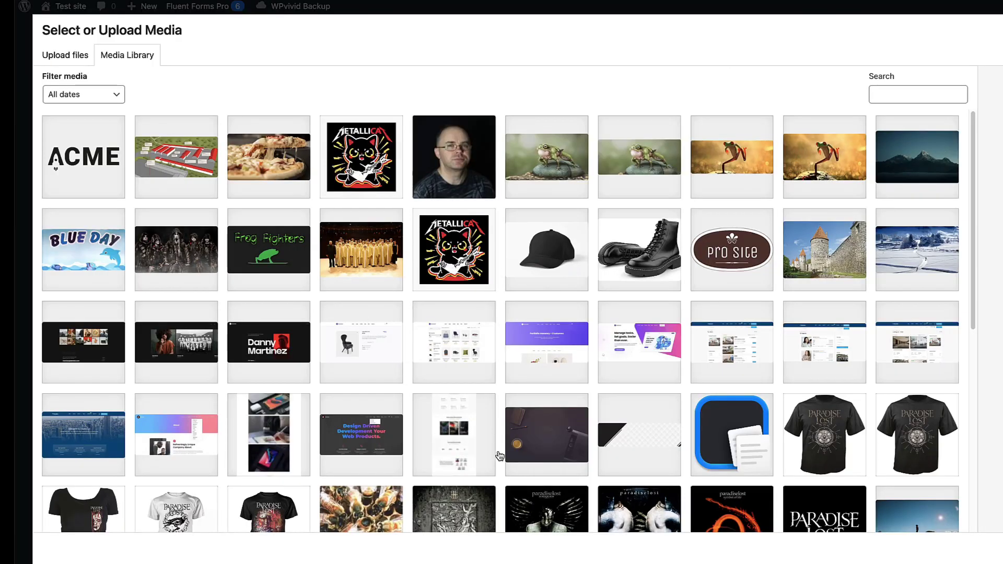
pyautogui.click(506, 450)
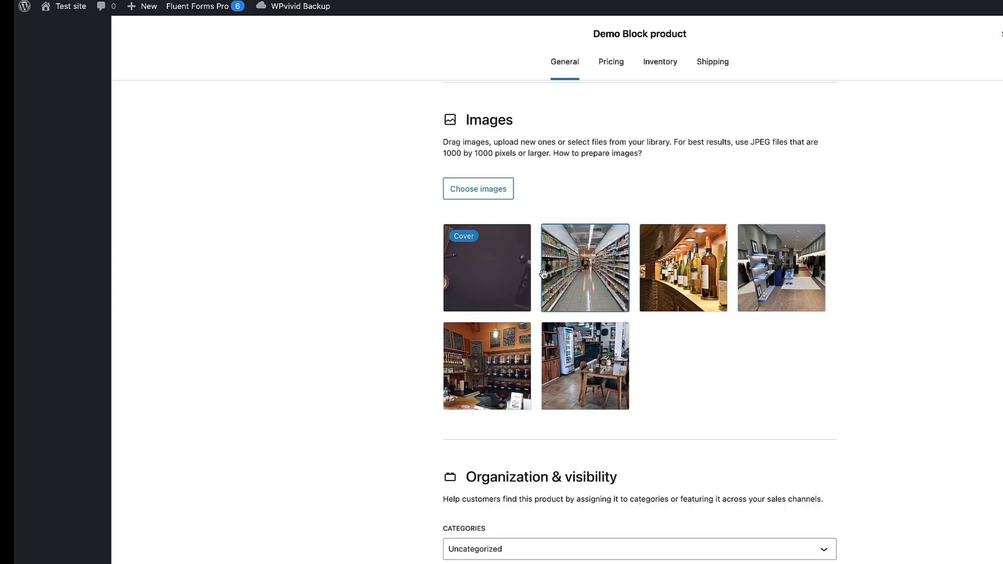
pyautogui.click(547, 270)
# Step: Move the supermarket-aisle photo later in the gallery, behind the wine-bottles shot
pyautogui.click(679, 263)
pyautogui.click(689, 271)
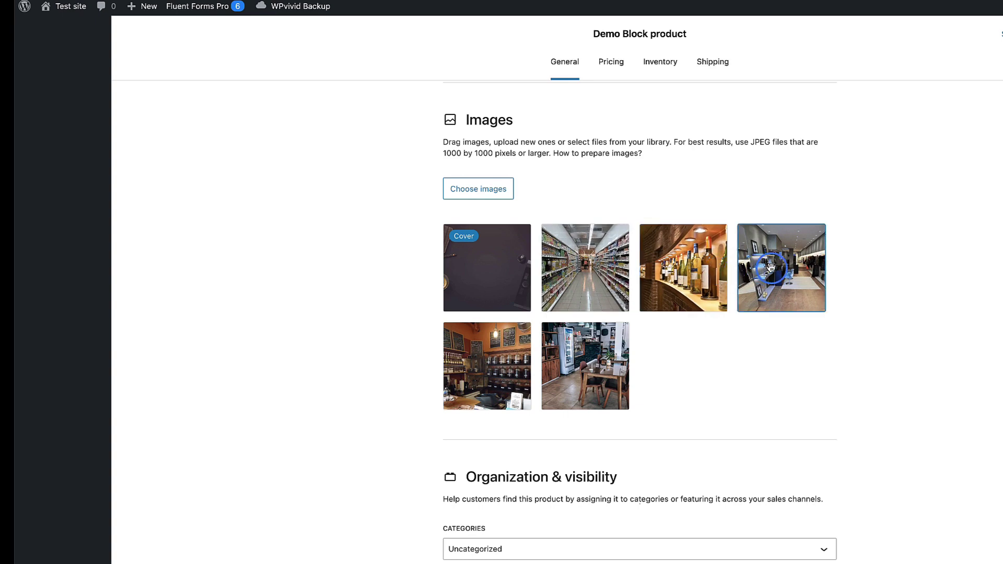
pyautogui.click(588, 271)
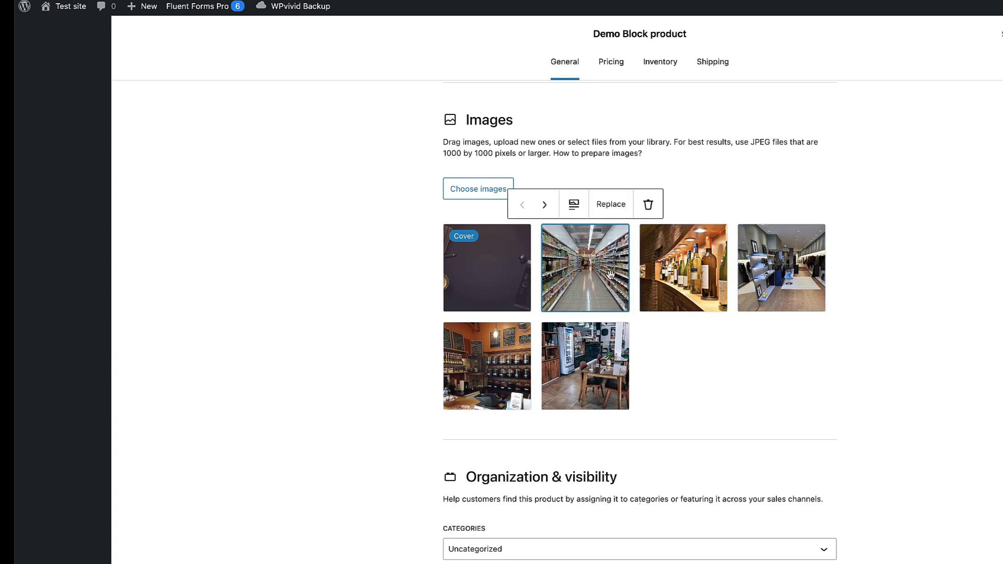
pyautogui.click(545, 207)
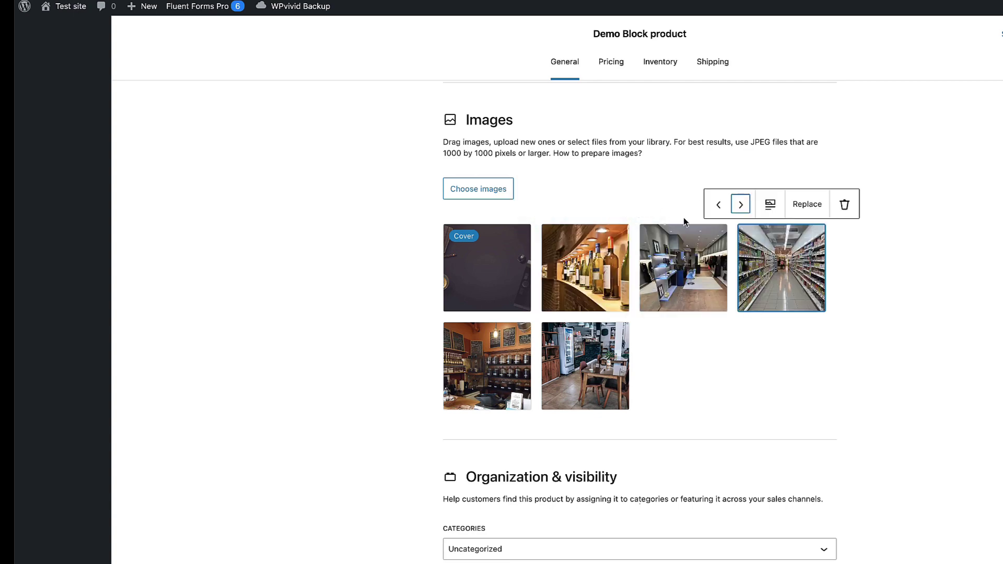
pyautogui.click(543, 207)
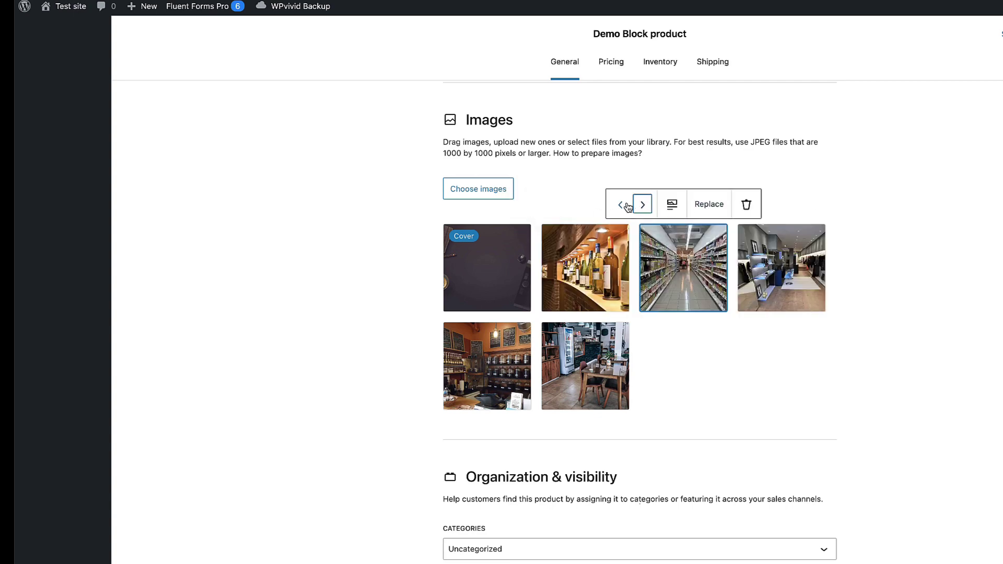
pyautogui.click(640, 204)
# Step: Assign the Lighting, Accessories and Gift Card categories
pyautogui.scroll(-5, 824, 347)
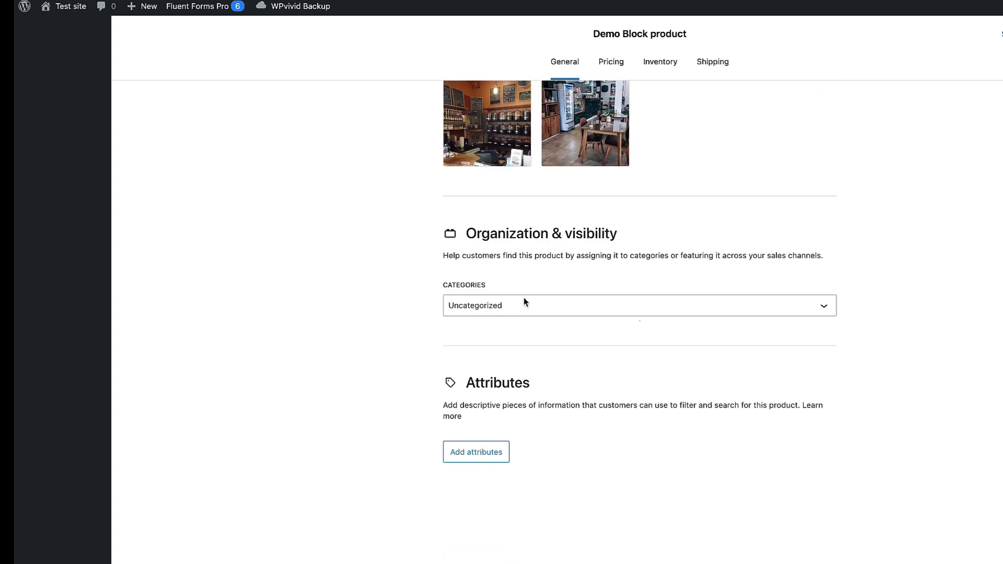
pyautogui.click(509, 305)
pyautogui.click(457, 335)
pyautogui.click(457, 407)
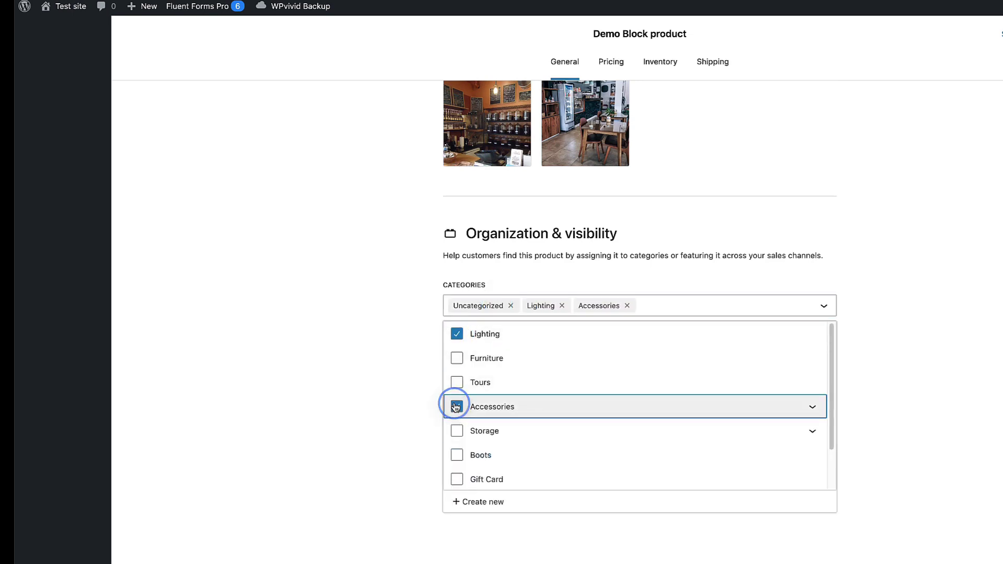
pyautogui.click(457, 479)
pyautogui.click(967, 347)
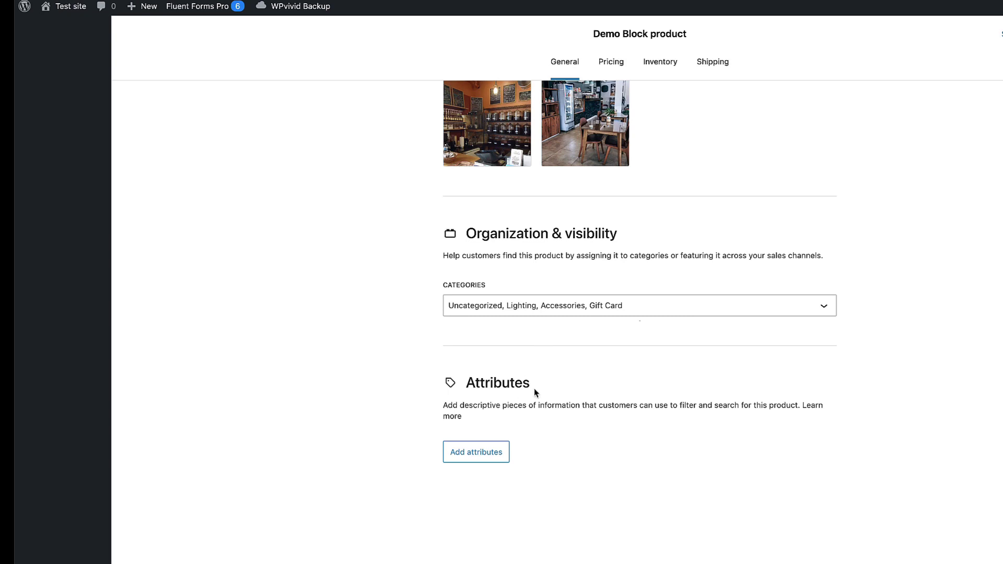
# Step: Add a Color attribute with values Black and Dark
pyautogui.click(466, 453)
pyautogui.click(447, 296)
pyautogui.click(364, 325)
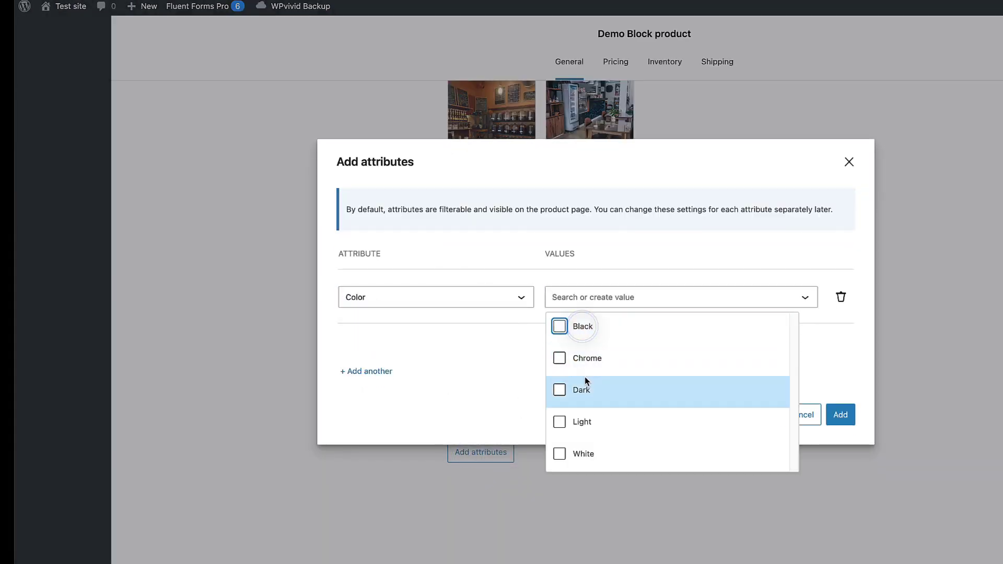
pyautogui.click(581, 404)
pyautogui.click(583, 326)
pyautogui.click(841, 374)
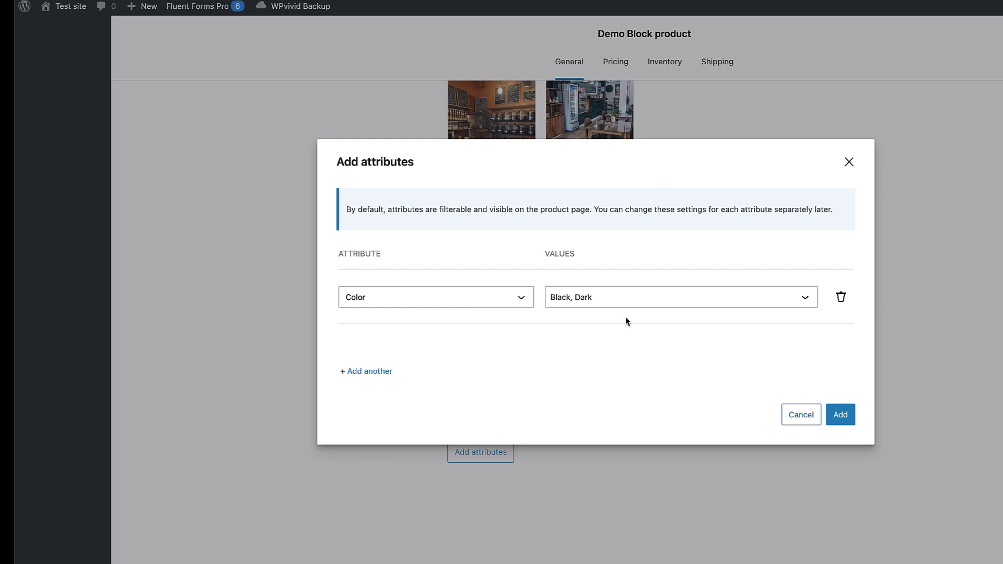
pyautogui.press('Return')
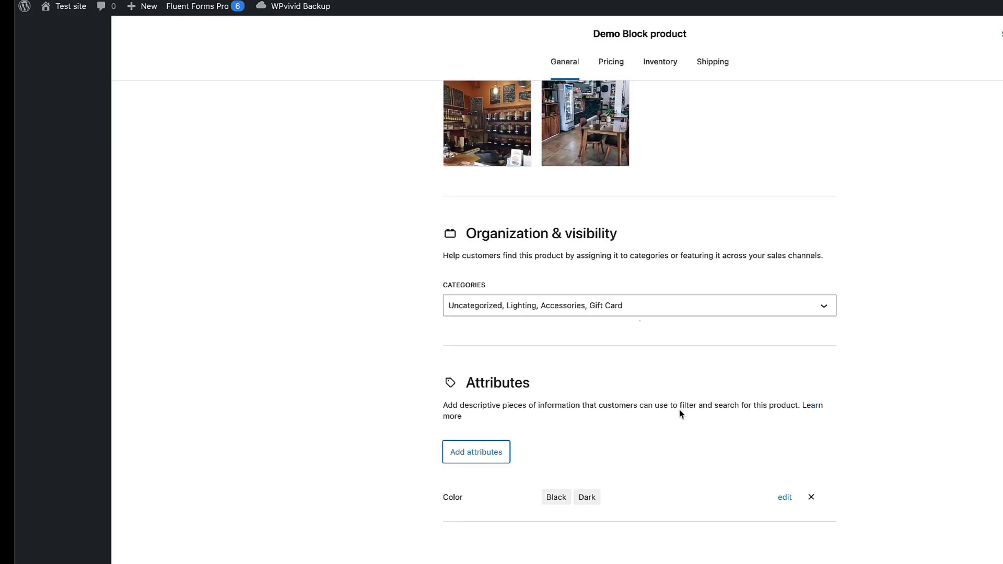
# Step: Schedule the sale from July 4 to July 6, 2023 in the Pricing tab
pyautogui.click(612, 62)
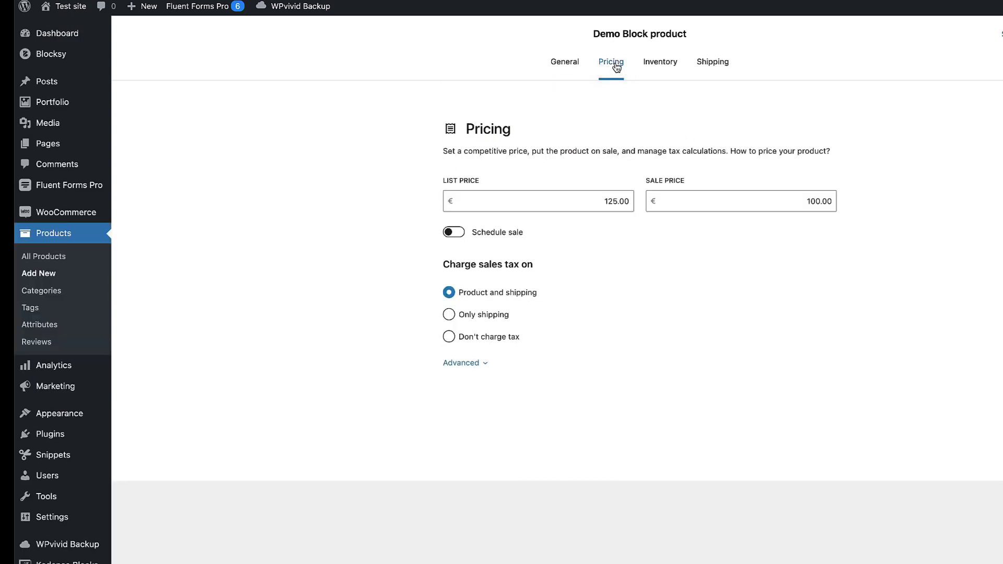
pyautogui.click(485, 234)
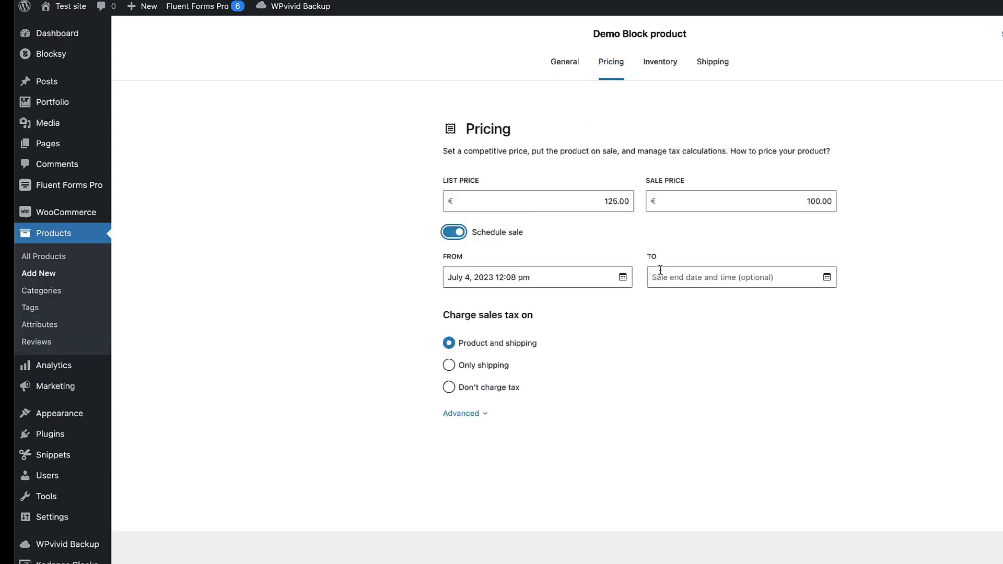
pyautogui.click(501, 271)
pyautogui.click(523, 469)
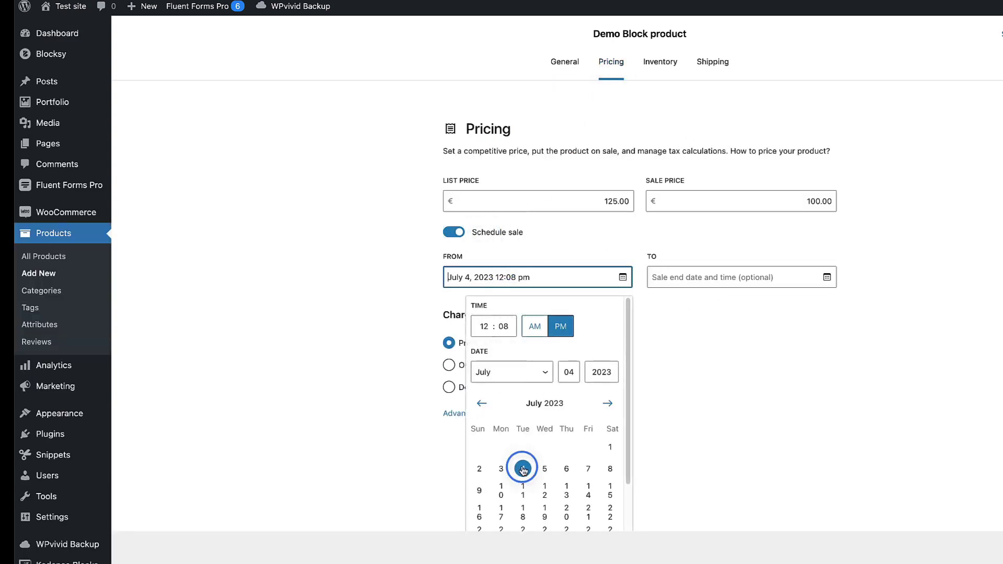
pyautogui.click(683, 278)
pyautogui.click(772, 468)
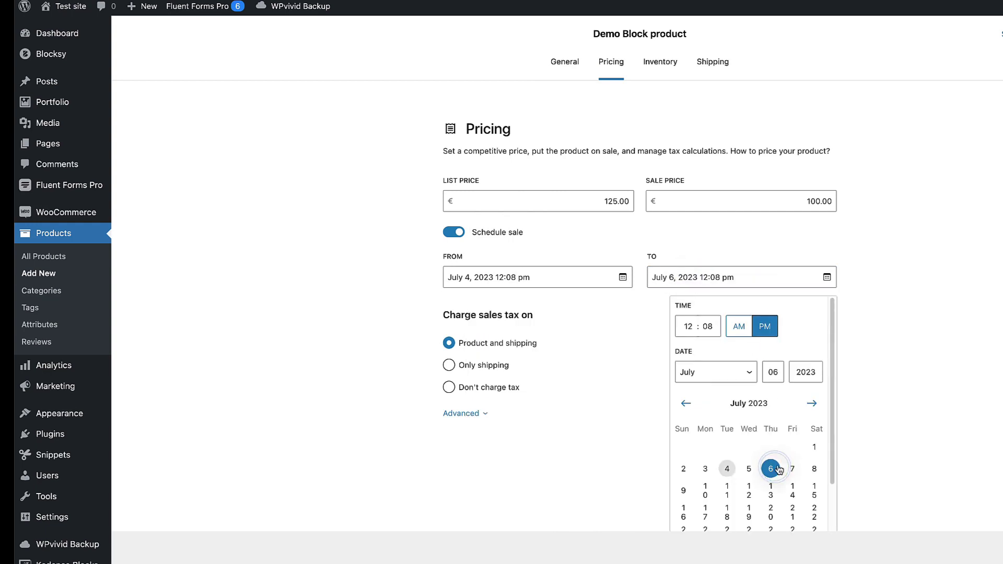
pyautogui.click(951, 331)
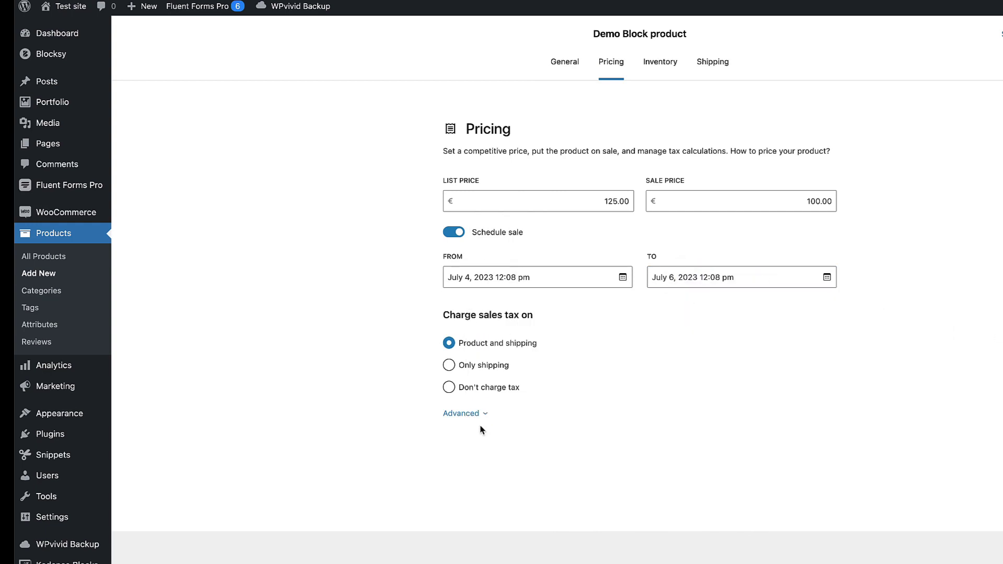
# Step: Review the Reduced and Zero rate tax classes, leaving the tax class at Standard
pyautogui.click(470, 414)
pyautogui.scroll(-2, 625, 409)
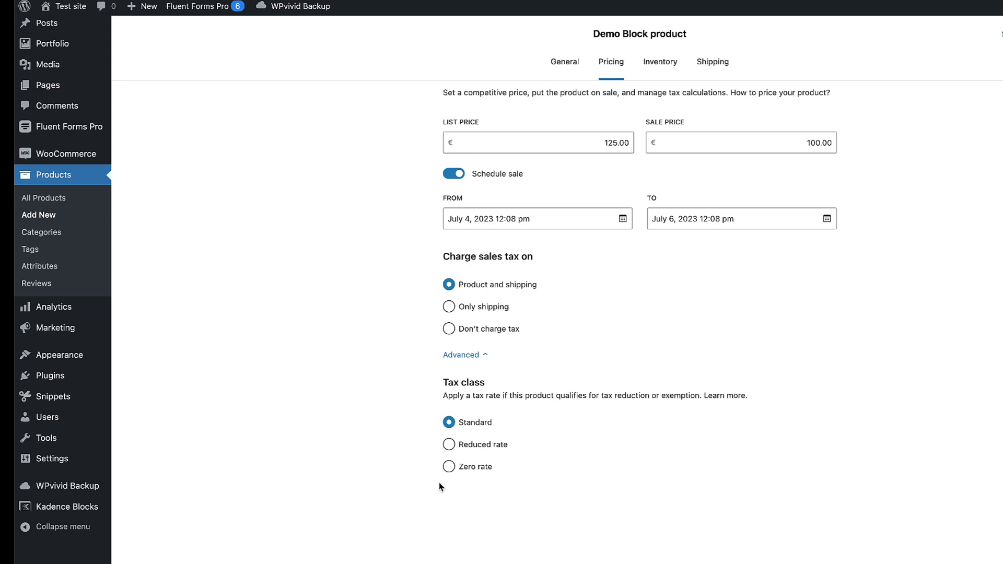
pyautogui.click(449, 444)
pyautogui.click(450, 423)
pyautogui.click(449, 466)
pyautogui.click(448, 422)
# Step: Set SKU ABC7890, track stock with 90 available, and expand the advanced inventory options
pyautogui.scroll(2, 659, 390)
pyautogui.click(662, 62)
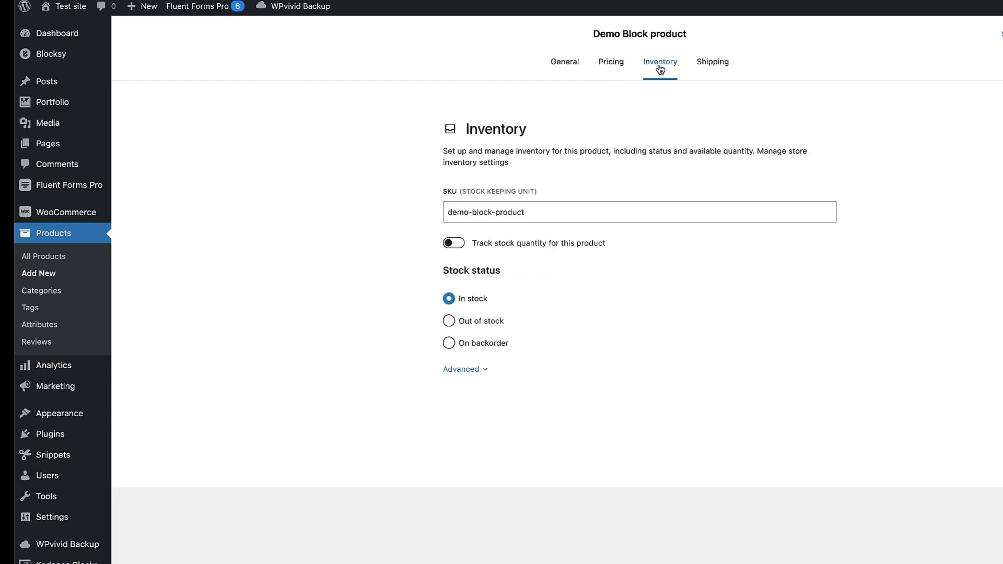
pyautogui.moveTo(523, 212); pyautogui.dragTo(430, 215)
pyautogui.write('ABC7890')
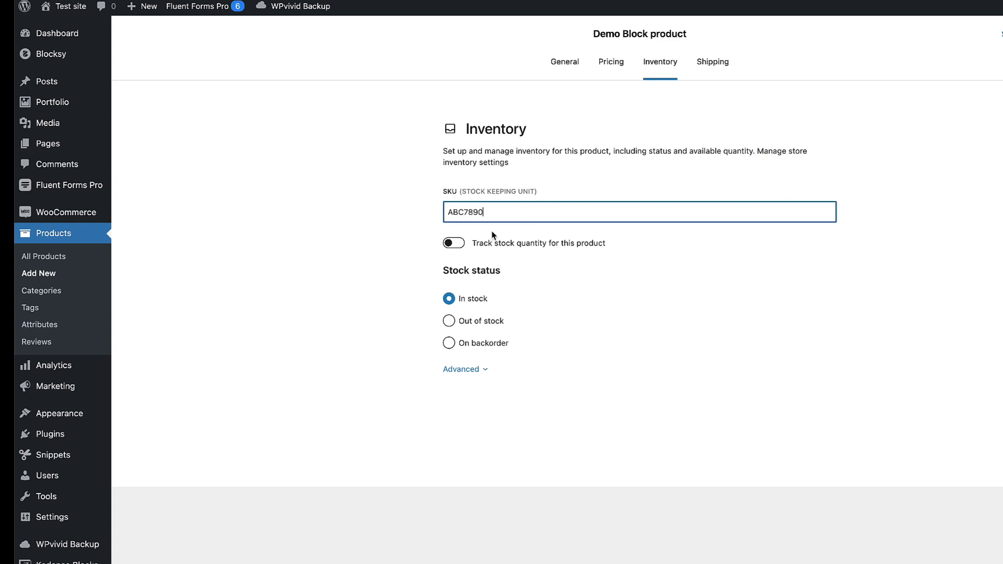
pyautogui.click(452, 243)
pyautogui.click(461, 283)
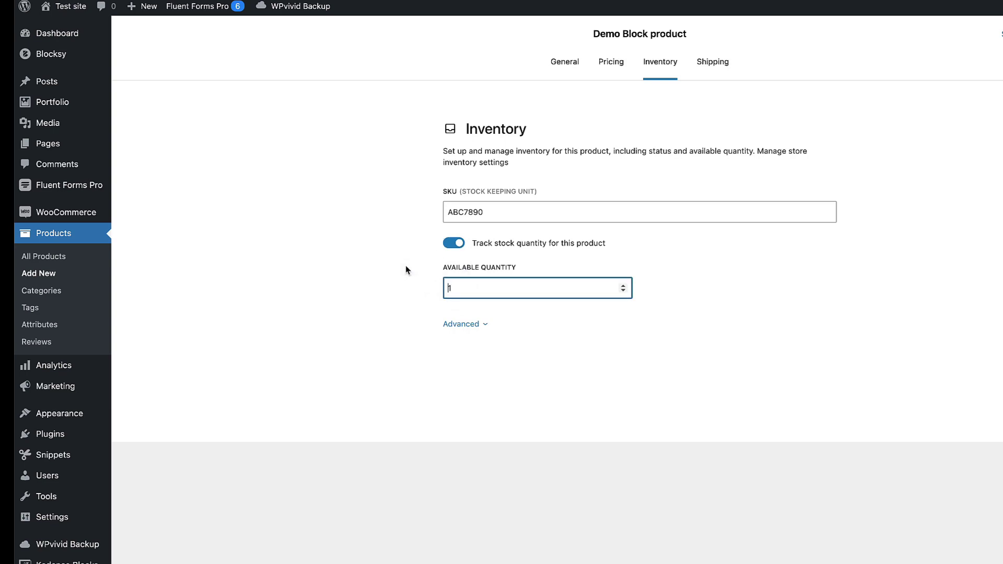
pyautogui.write('90')
pyautogui.click(479, 325)
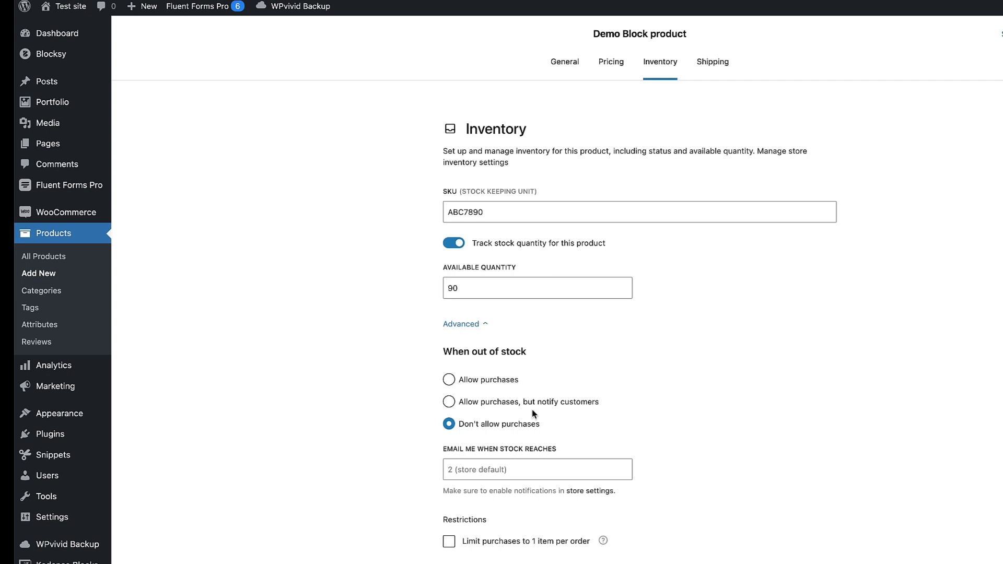
pyautogui.scroll(-3, 535, 410)
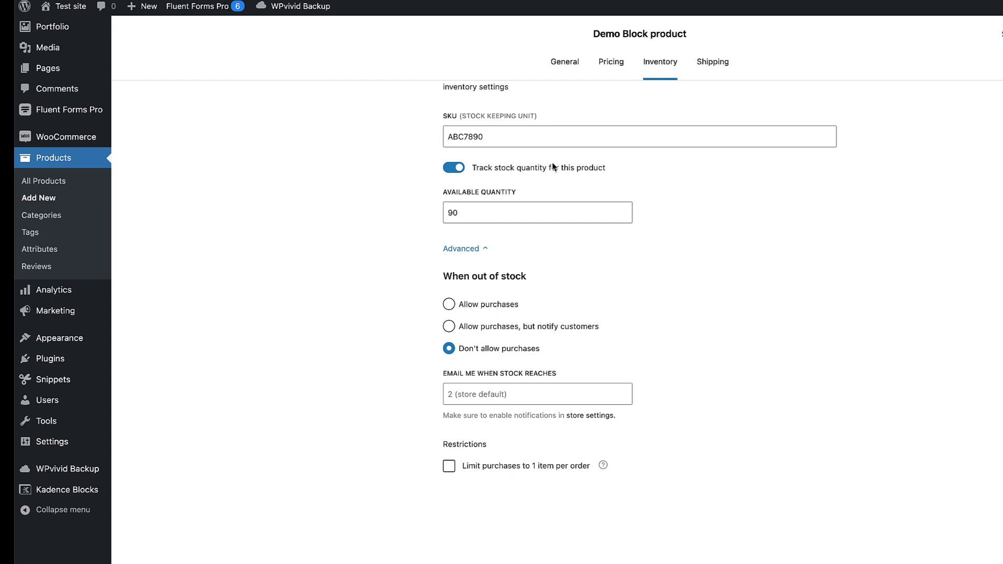
# Step: Enter shipping width 100, length 120, height 90 cm and weight 21 kg
pyautogui.scroll(3, 553, 169)
pyautogui.click(717, 60)
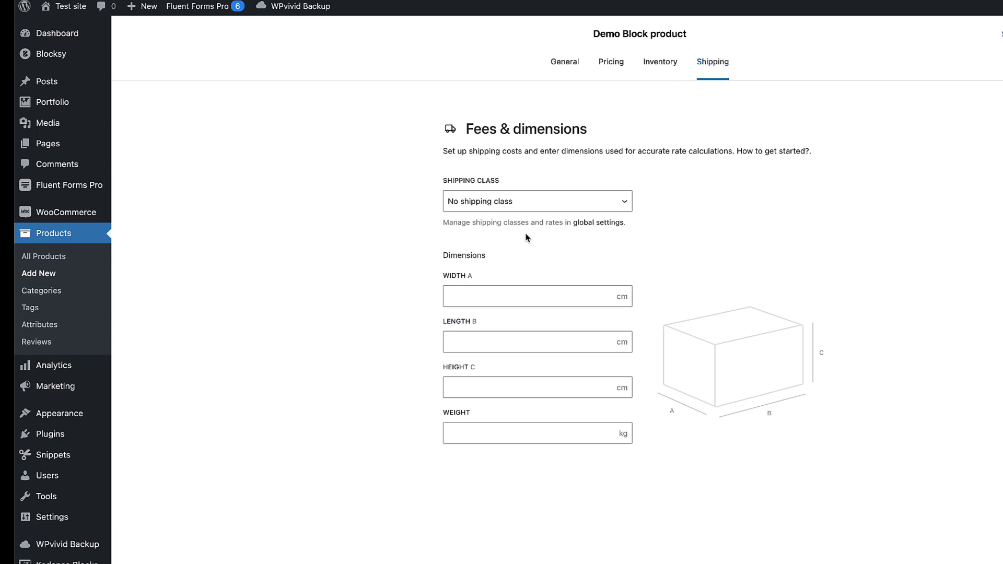
pyautogui.click(495, 202)
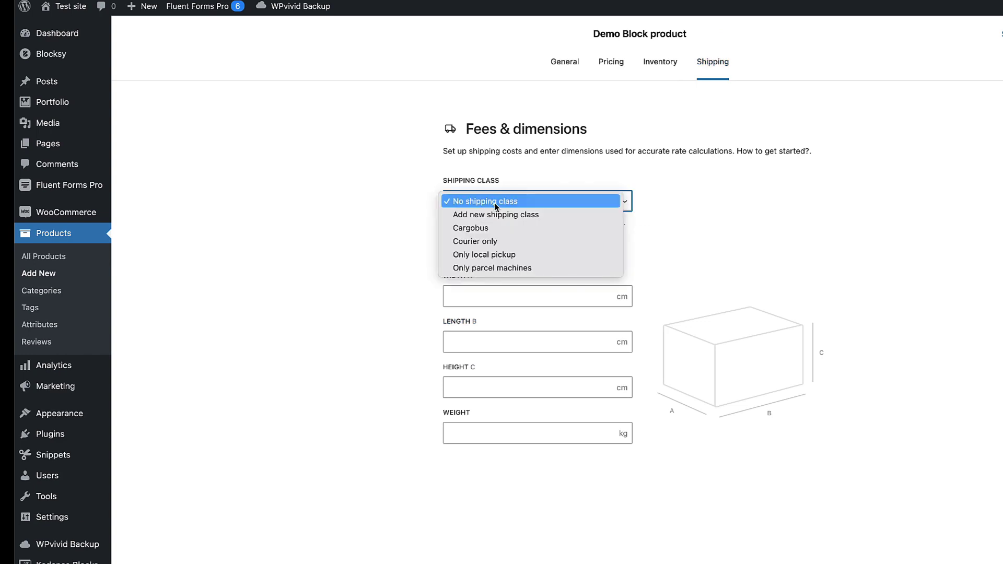
pyautogui.click(359, 213)
pyautogui.click(481, 296)
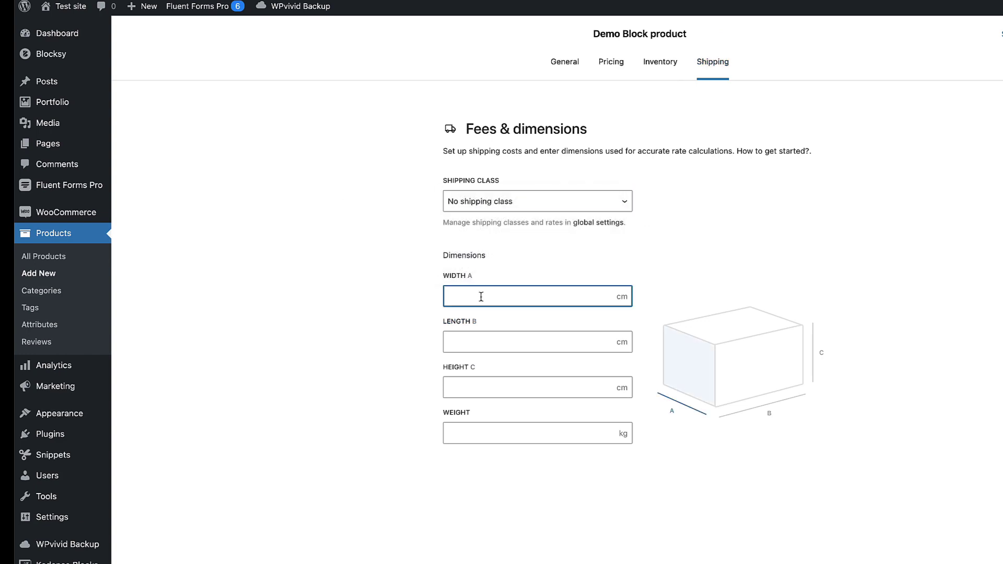
pyautogui.write('100')
pyautogui.press('Tab')
pyautogui.write('120')
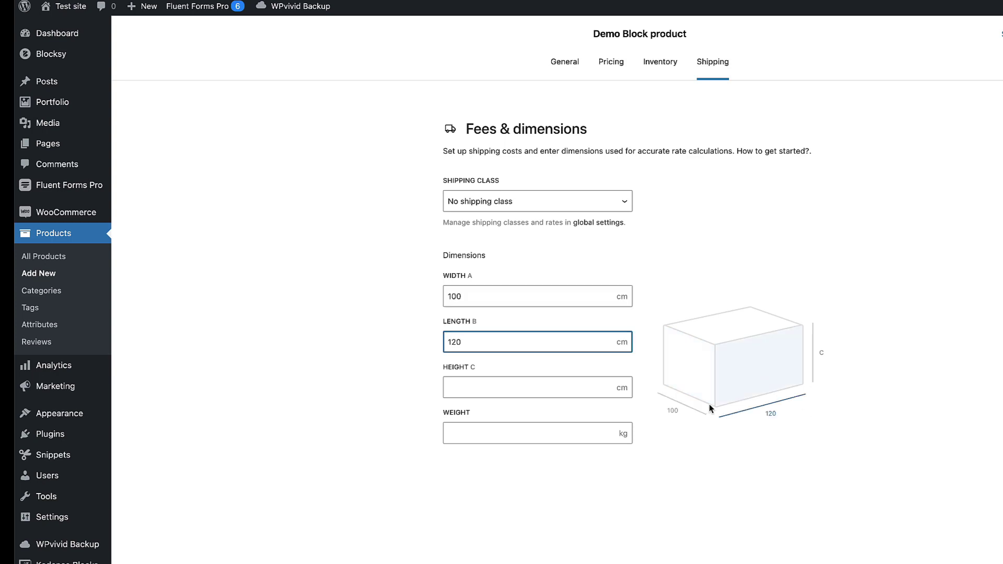
pyautogui.click(474, 389)
pyautogui.write('90')
pyautogui.press('Tab')
pyautogui.write('21')
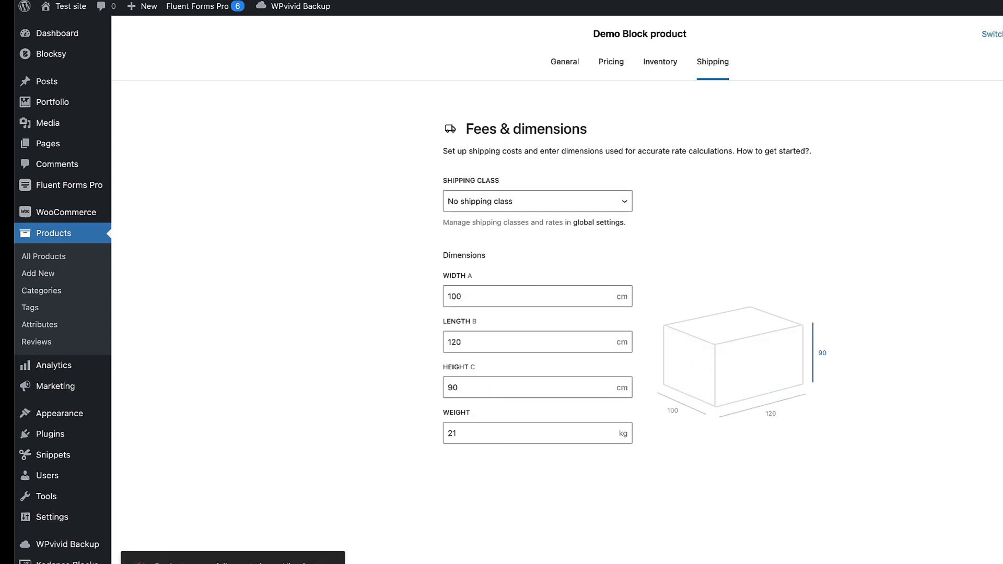
# Step: View the product in the store, then go back to its General details
pyautogui.click(306, 561)
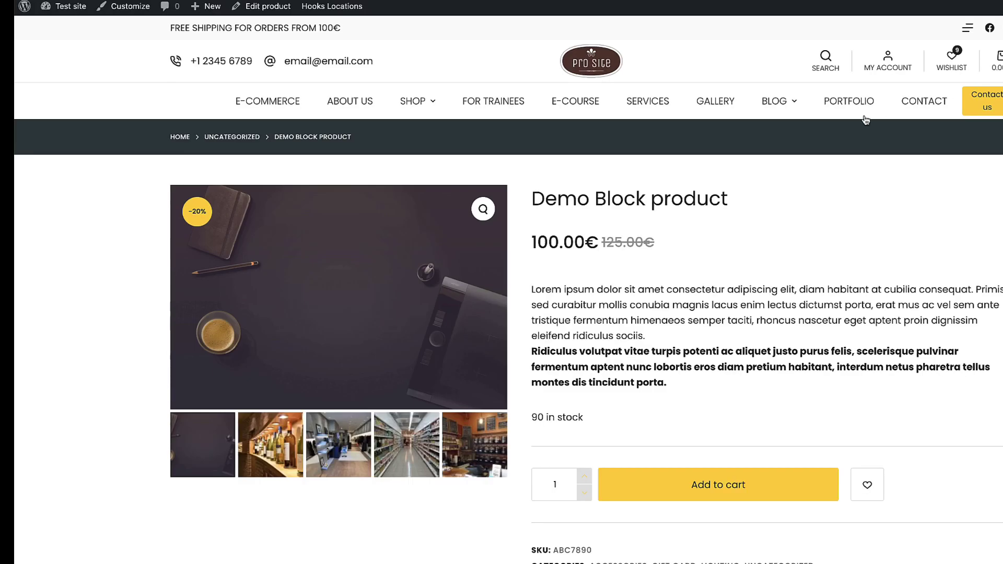
pyautogui.scroll(-15, 867, 274)
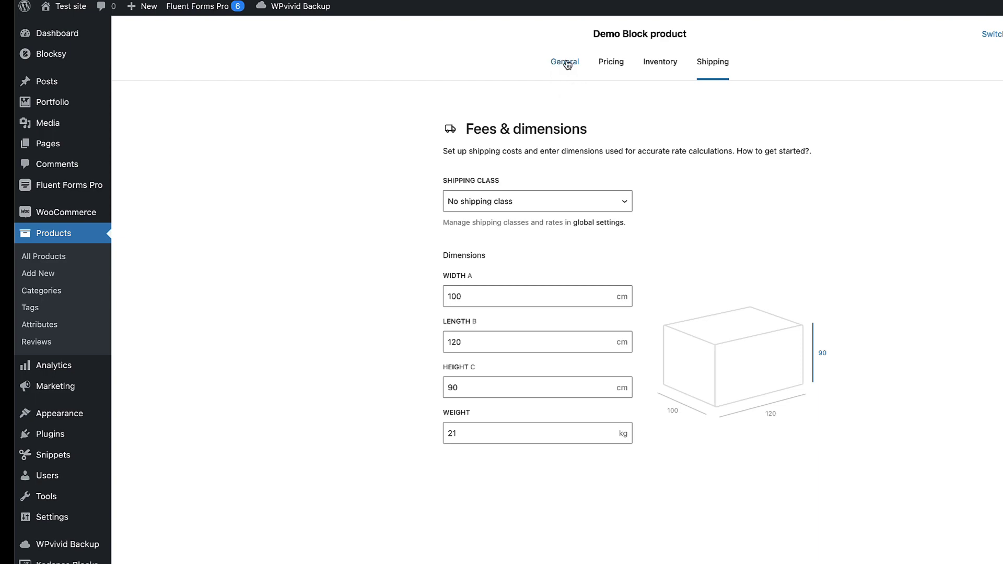
pyautogui.click(566, 63)
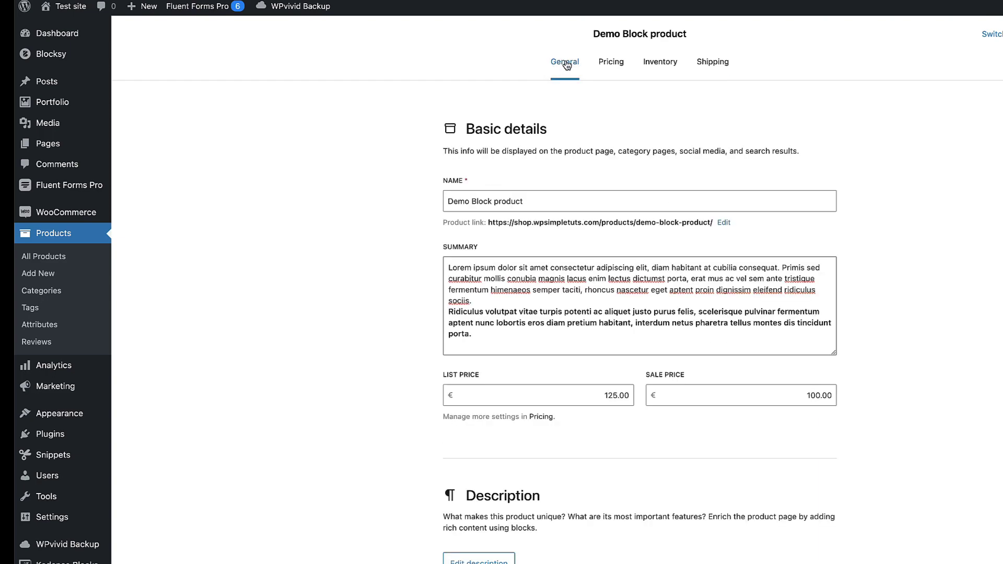
pyautogui.scroll(-5, 359, 334)
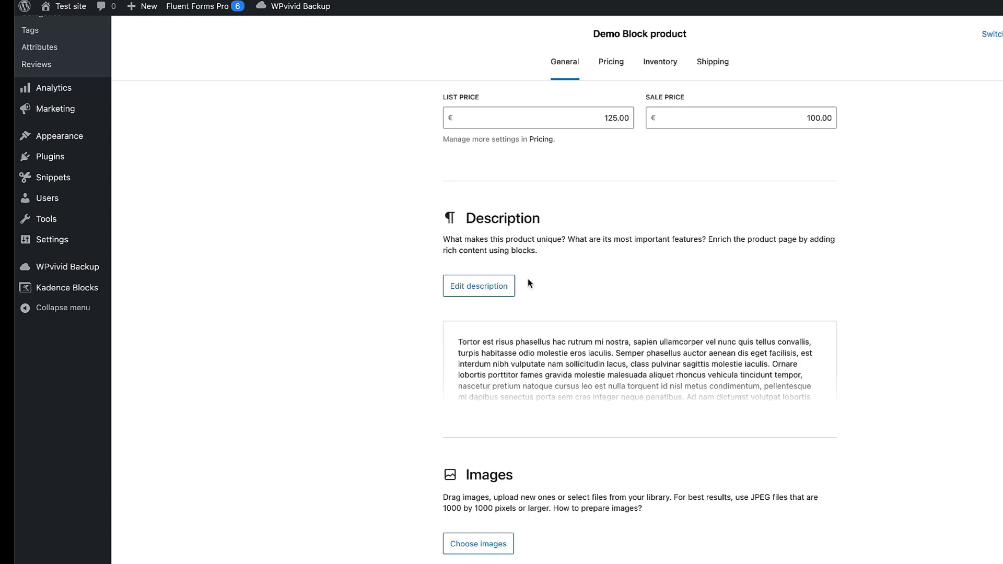
pyautogui.click(481, 286)
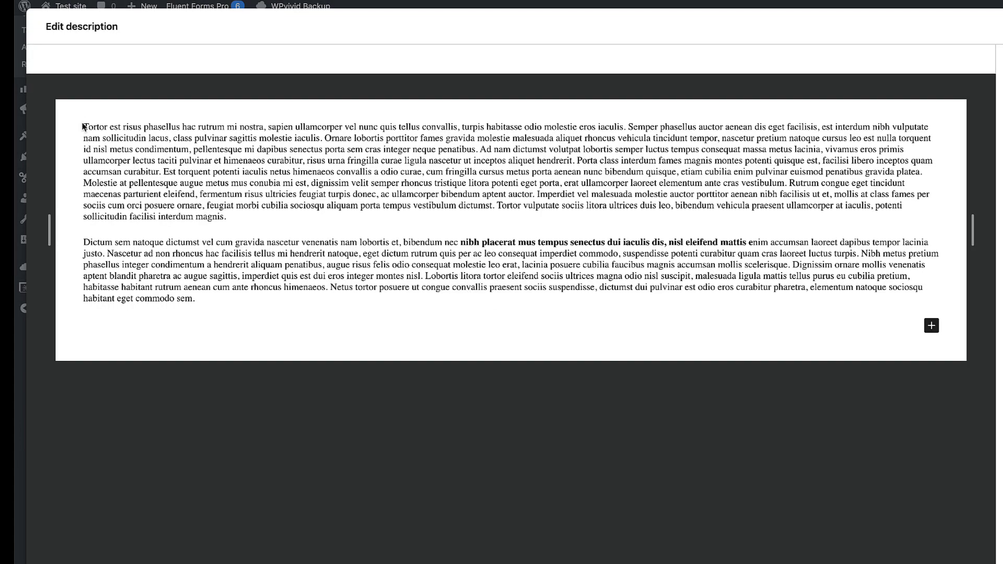
pyautogui.moveTo(83, 125); pyautogui.dragTo(315, 297)
pyautogui.click(208, 286)
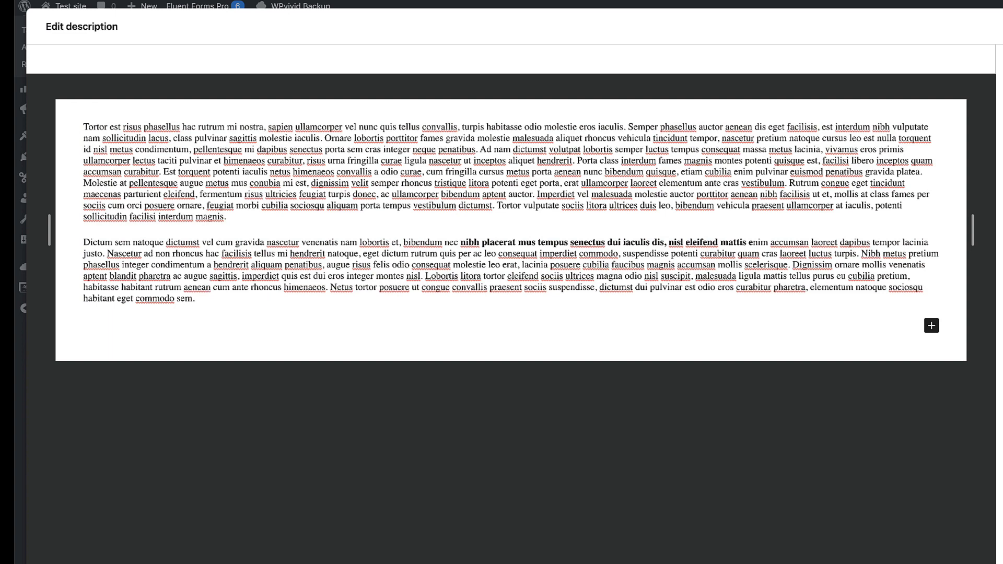
pyautogui.click(907, 63)
pyautogui.scroll(-10, 622, 303)
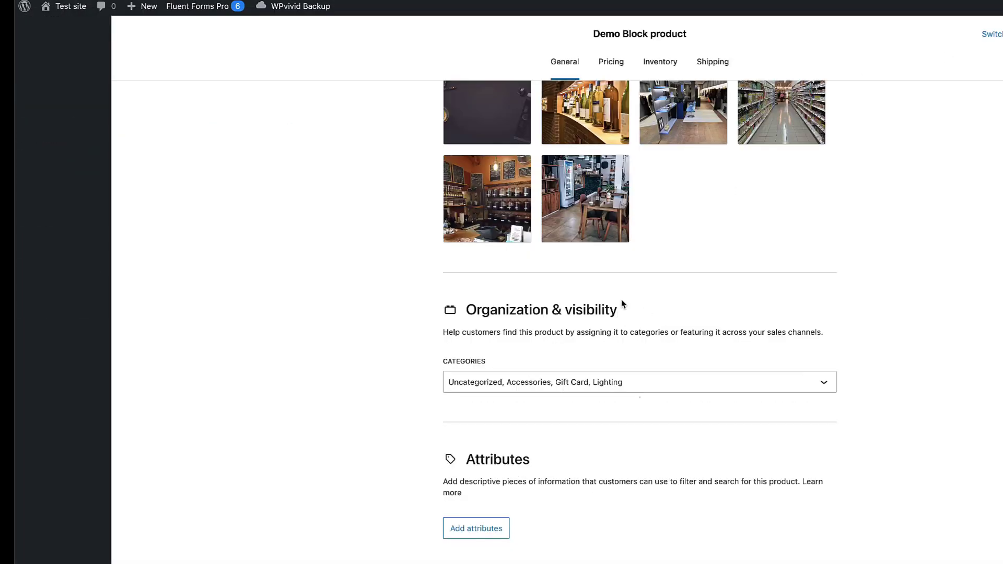
pyautogui.scroll(10, 622, 303)
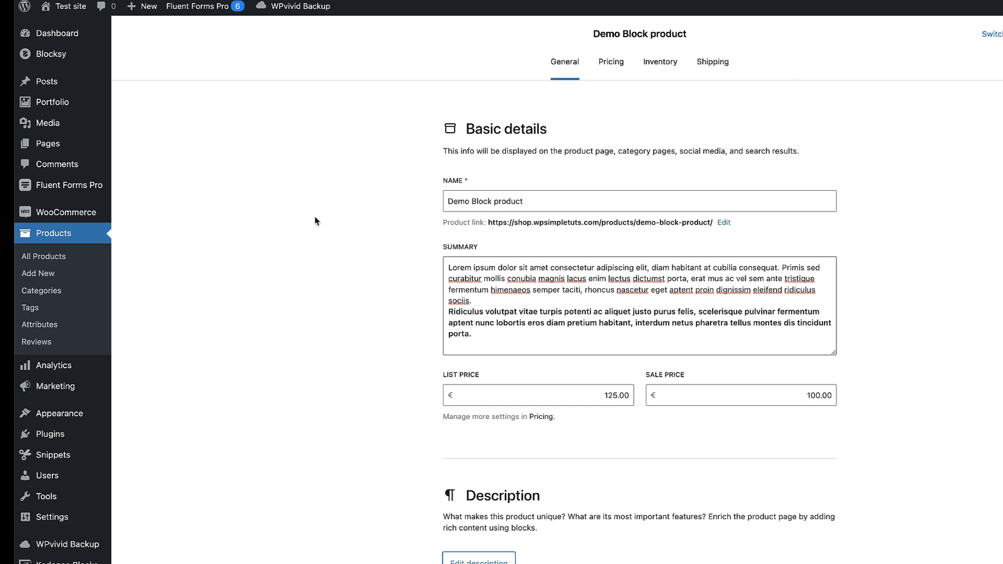
# Step: Filter All Products by the 'Variable product' type, then open Ski tour in the product editor
pyautogui.click(66, 257)
pyautogui.click(418, 118)
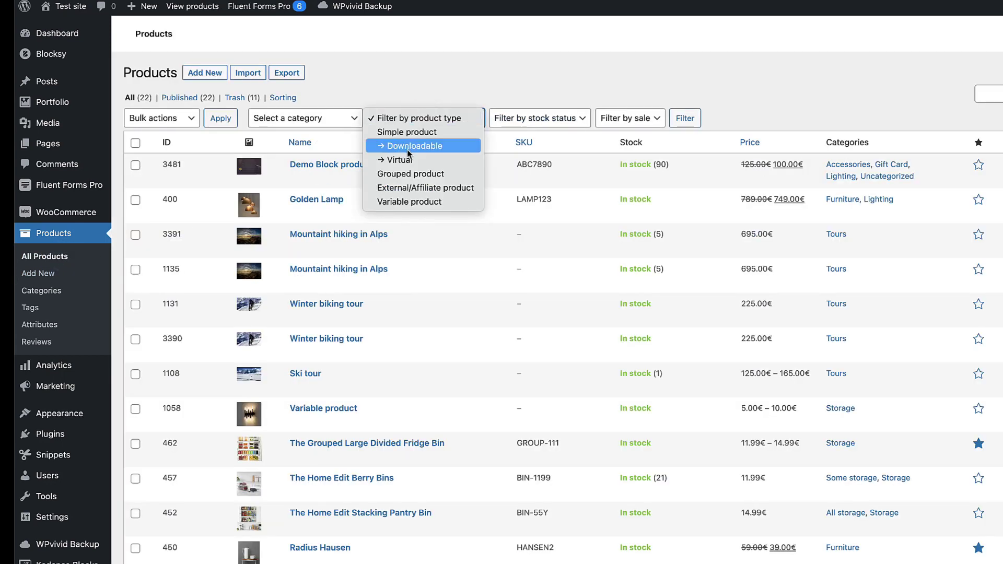
pyautogui.click(407, 201)
pyautogui.click(684, 118)
pyautogui.click(299, 166)
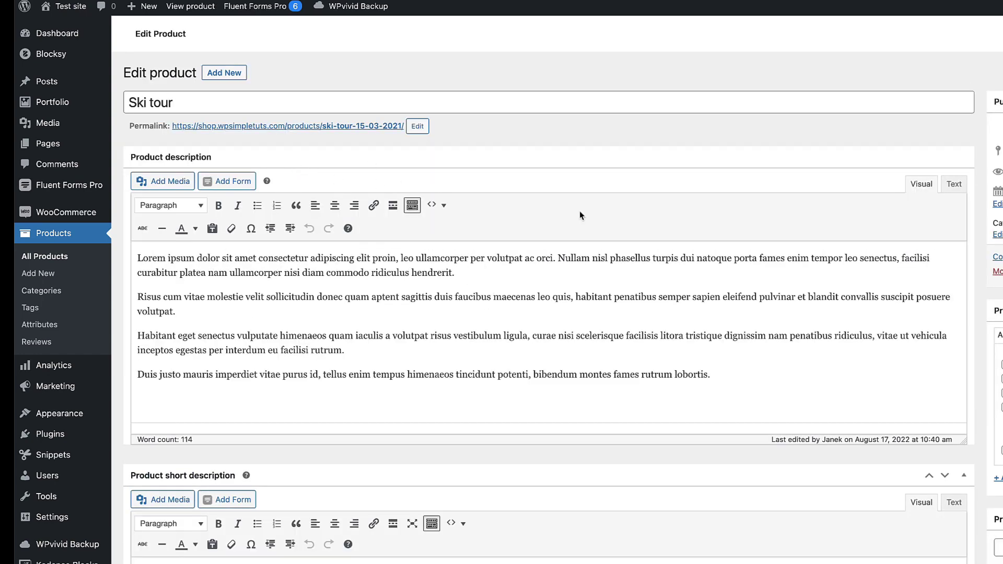
pyautogui.scroll(-5, 598, 254)
pyautogui.scroll(5, 598, 253)
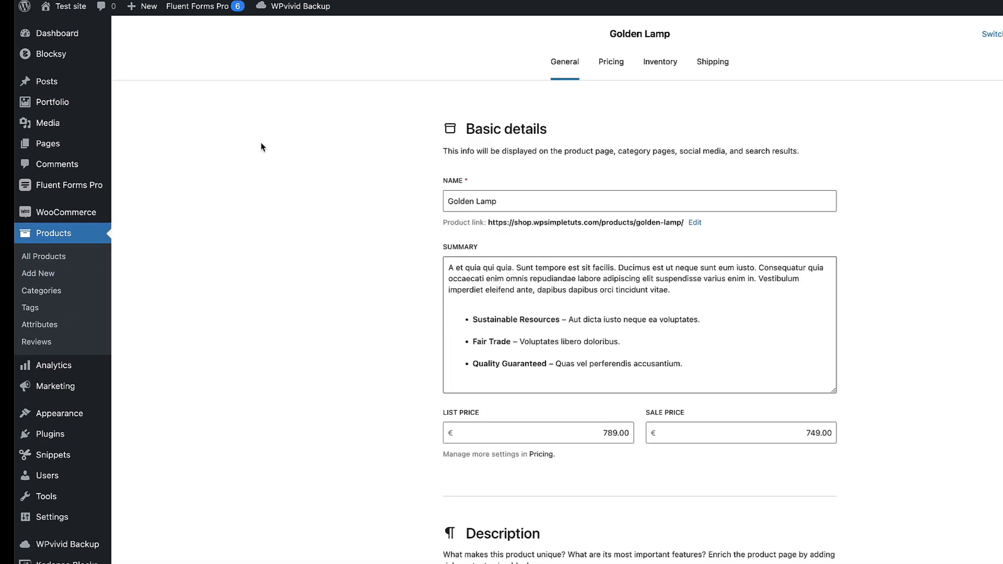